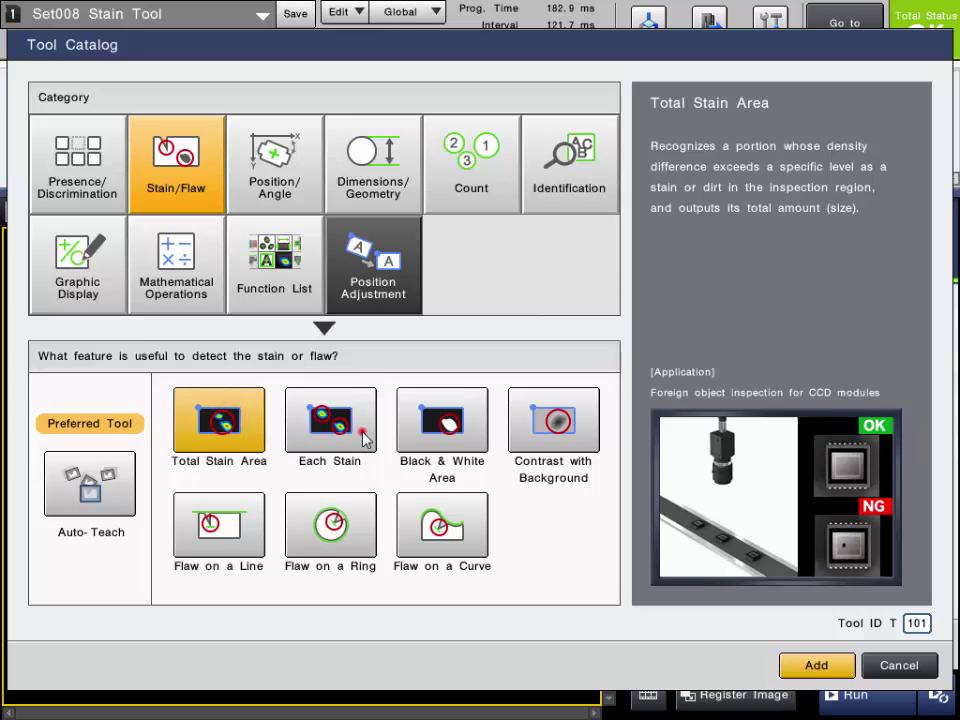
Compare the Each Stain and Total Stain Area tool descriptions in the Tool Catalog.
left_click(365, 440)
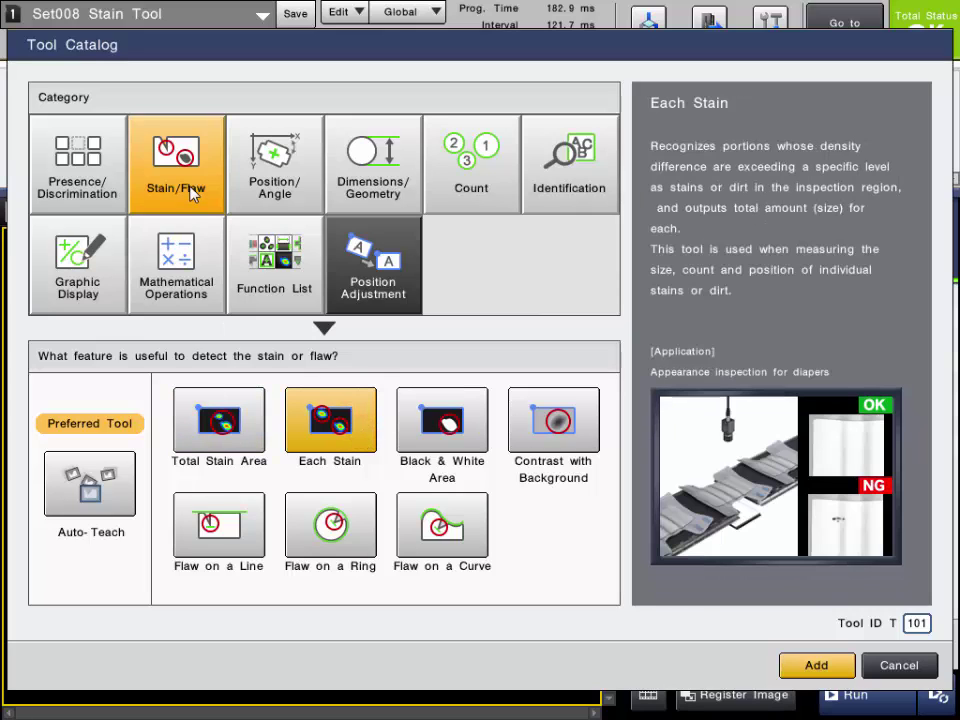
left_click(248, 450)
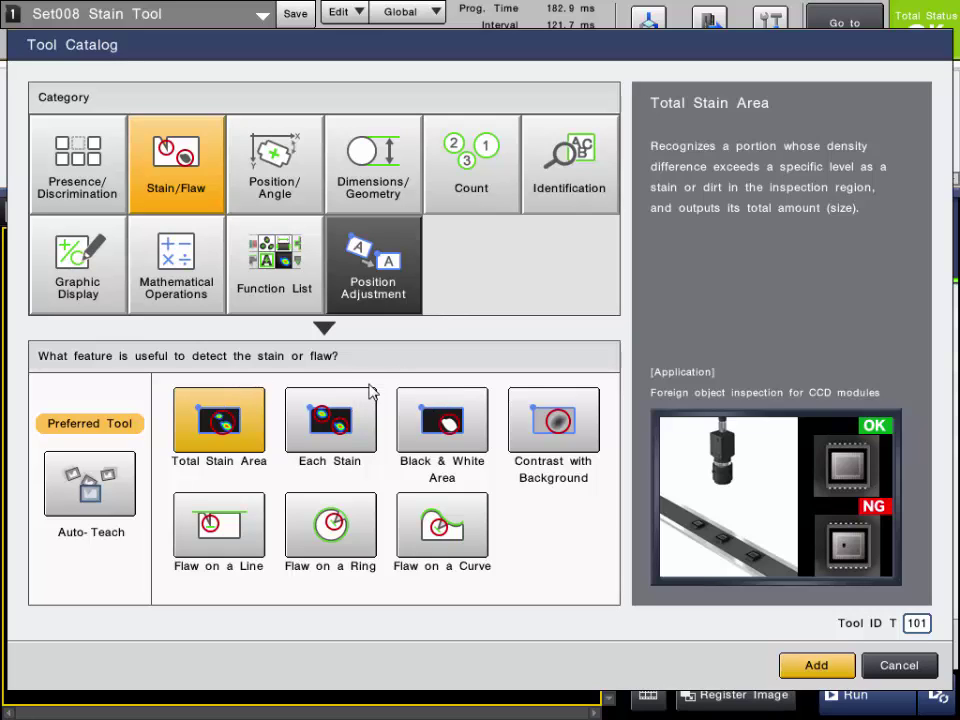
left_click(312, 422)
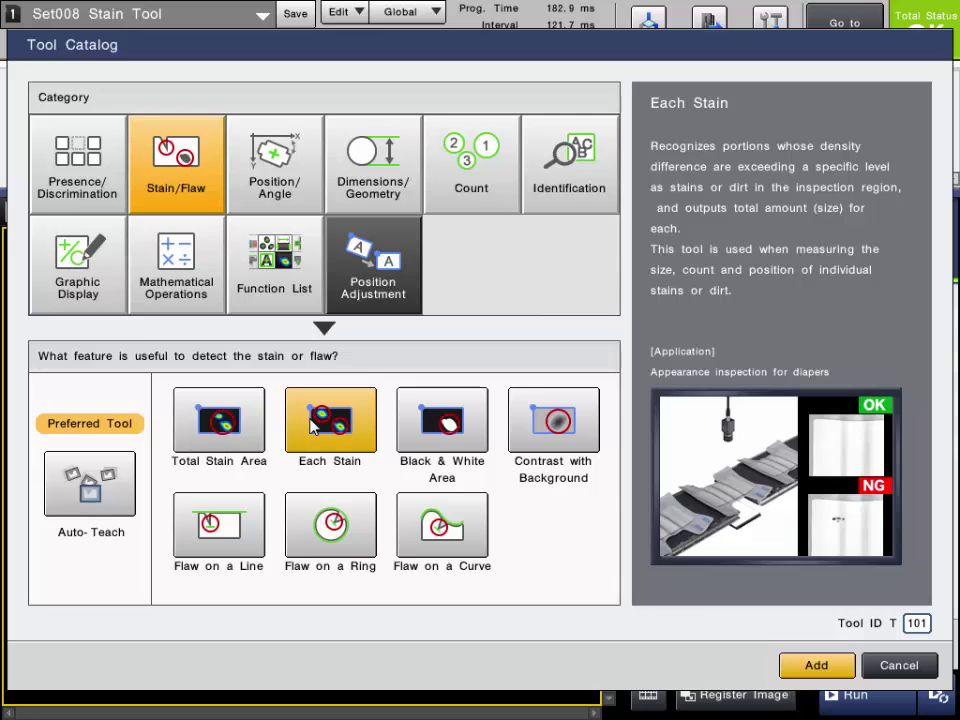
Browse the algorithm-grouped tools, then select Total Stain Area under Stain/Flaw.
left_click(273, 292)
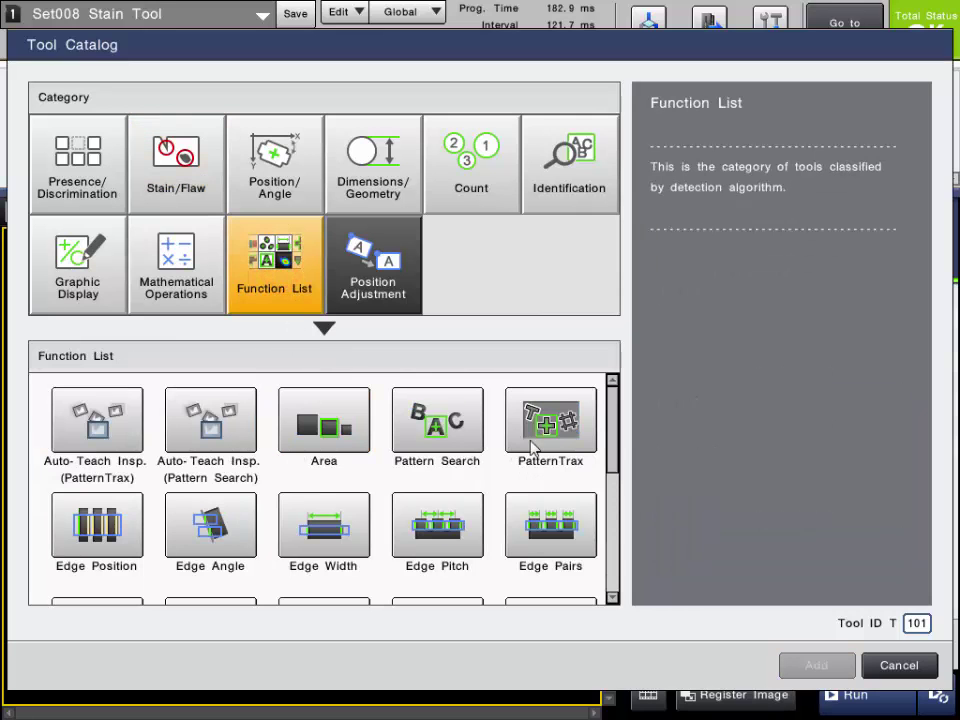
scroll(614, 435, "down", 3)
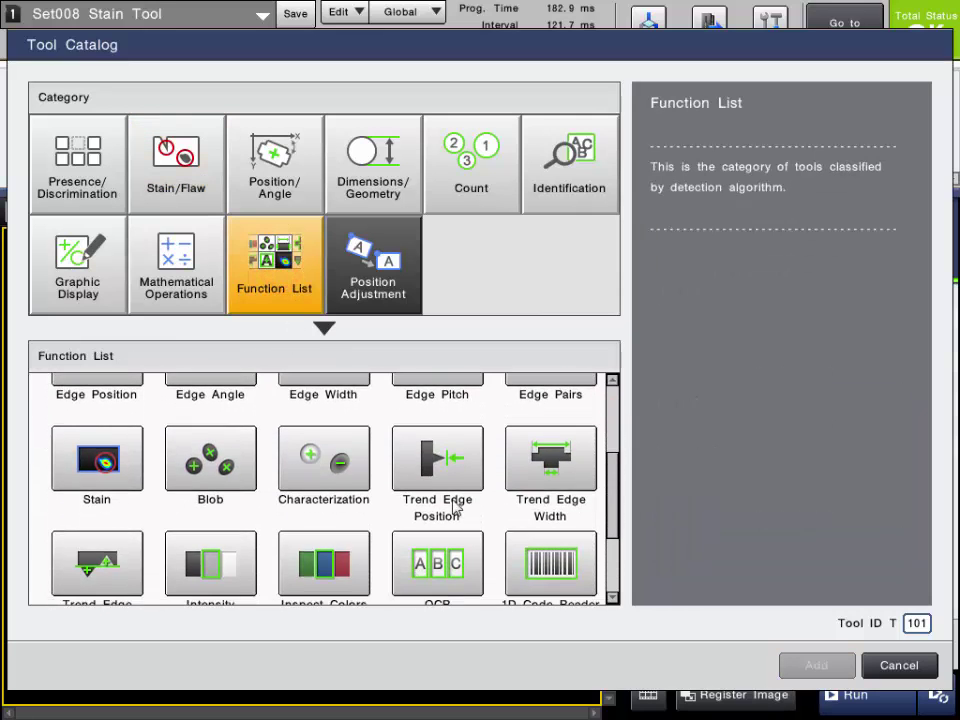
left_click(107, 460)
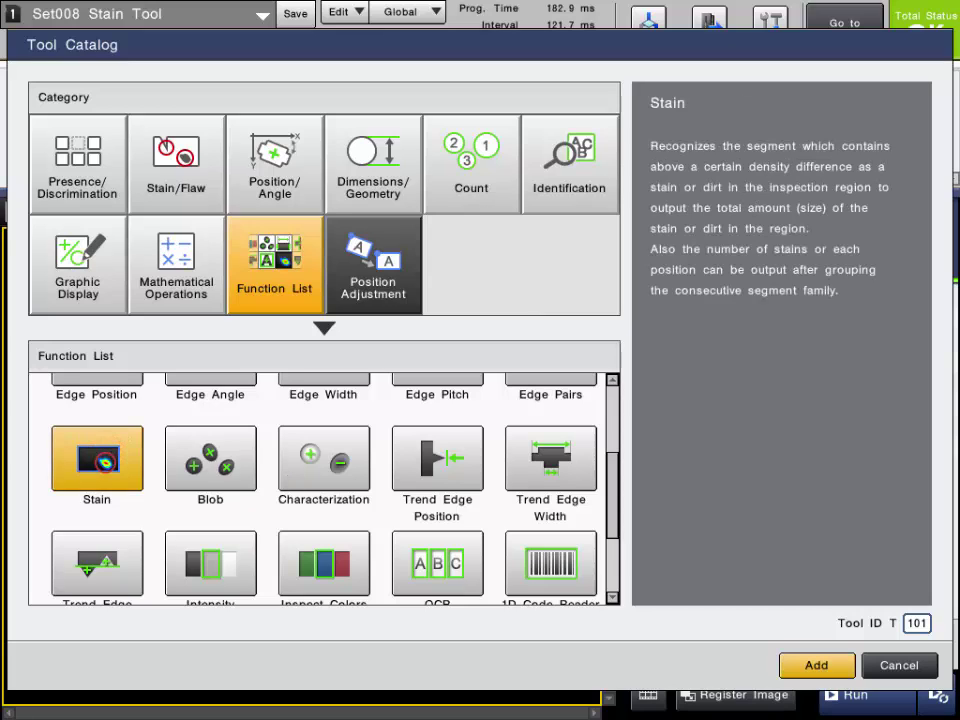
left_click(107, 460)
left_click(184, 180)
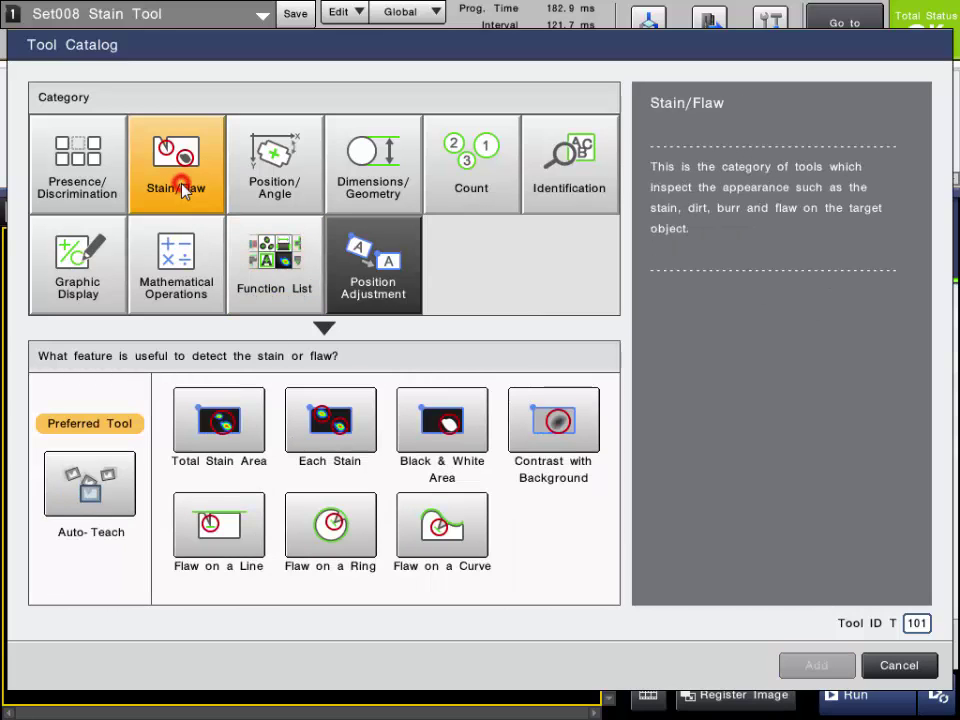
left_click(220, 425)
Add the Total Stain Area tool and keep Rectangle as the region shape.
left_click(818, 665)
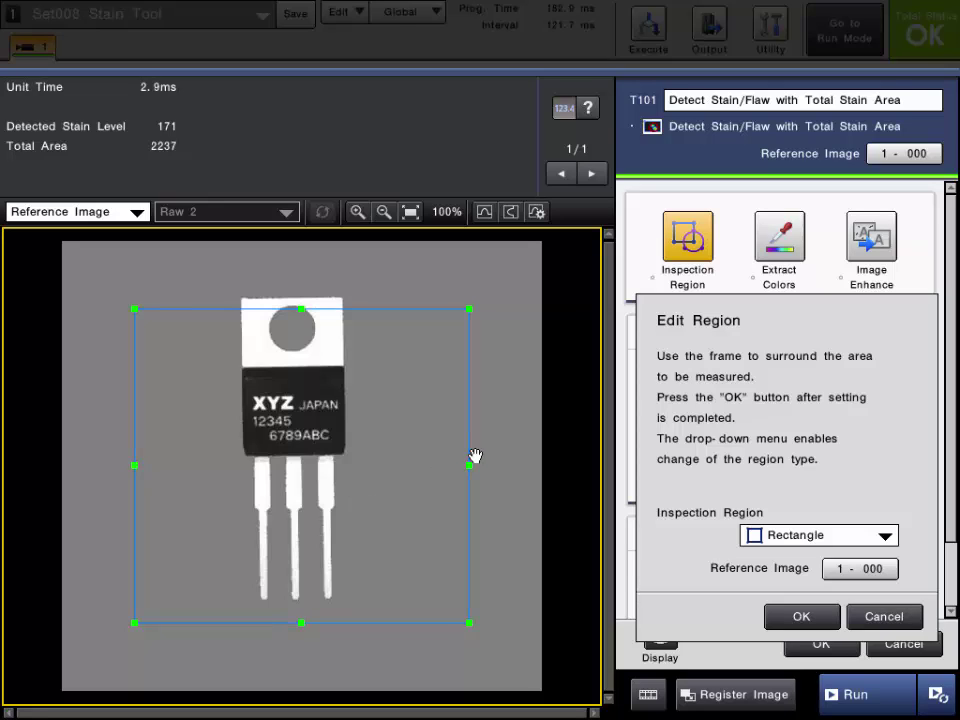
left_click(800, 540)
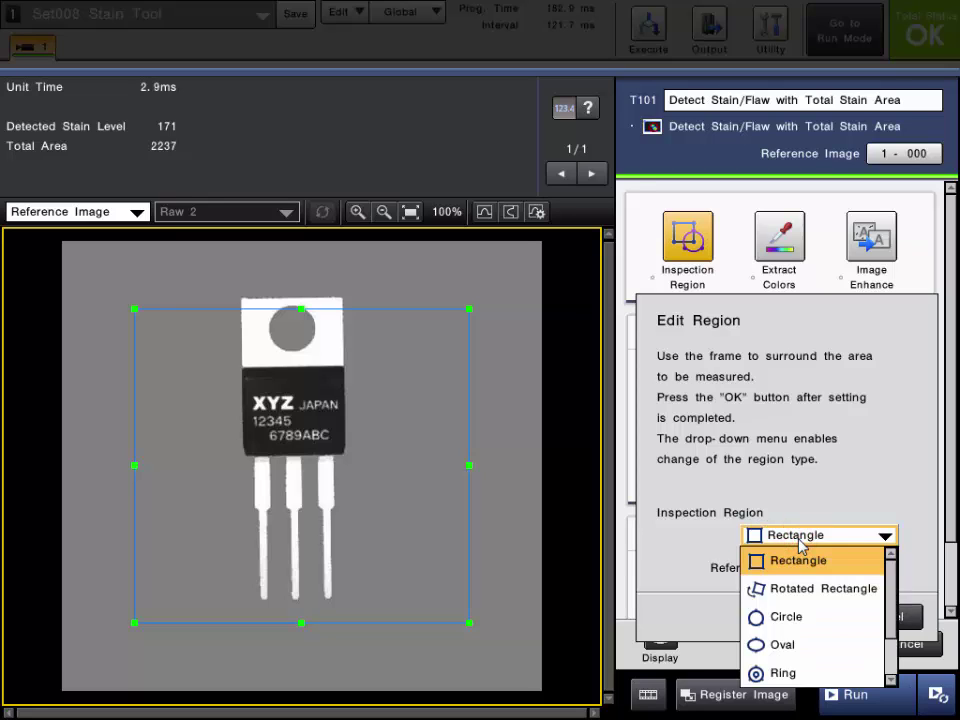
left_click(891, 583)
left_click_drag(891, 583, 896, 625)
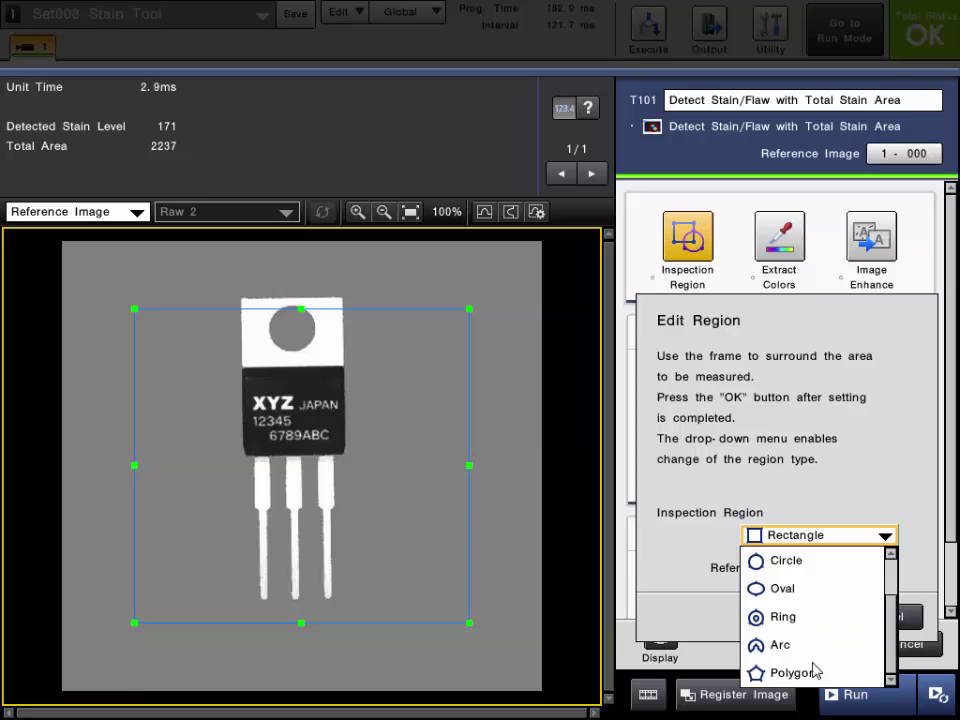
left_click_drag(889, 634, 889, 595)
left_click(860, 463)
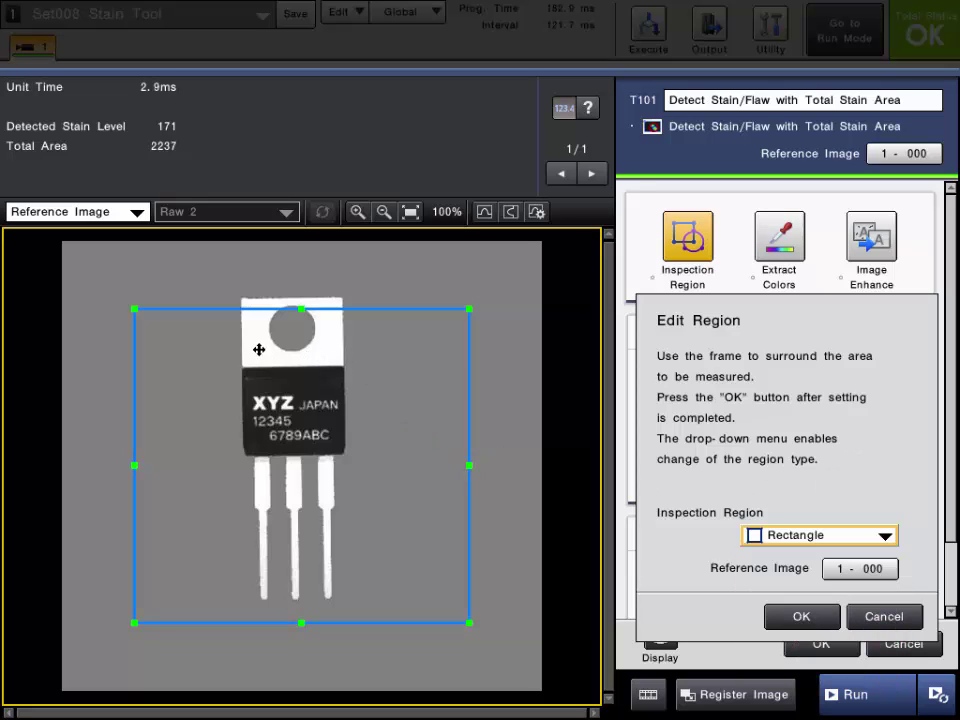
Resize the rectangle region to enclose only the white top tab and confirm it.
left_click(309, 358)
left_click_drag(135, 309, 242, 299)
left_click_drag(471, 624, 341, 364)
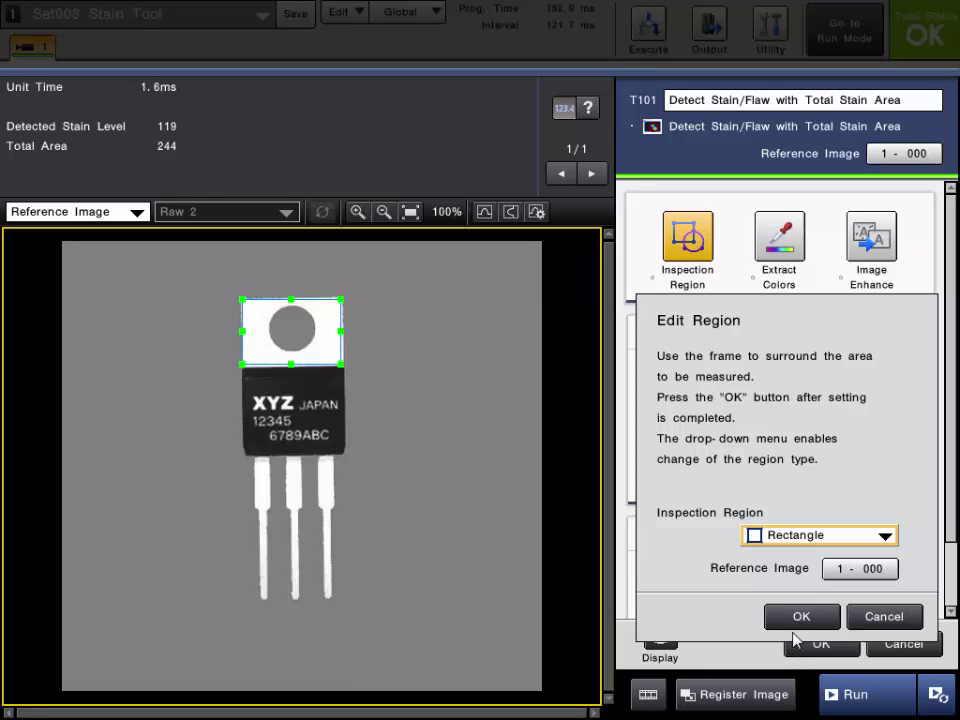
left_click(801, 617)
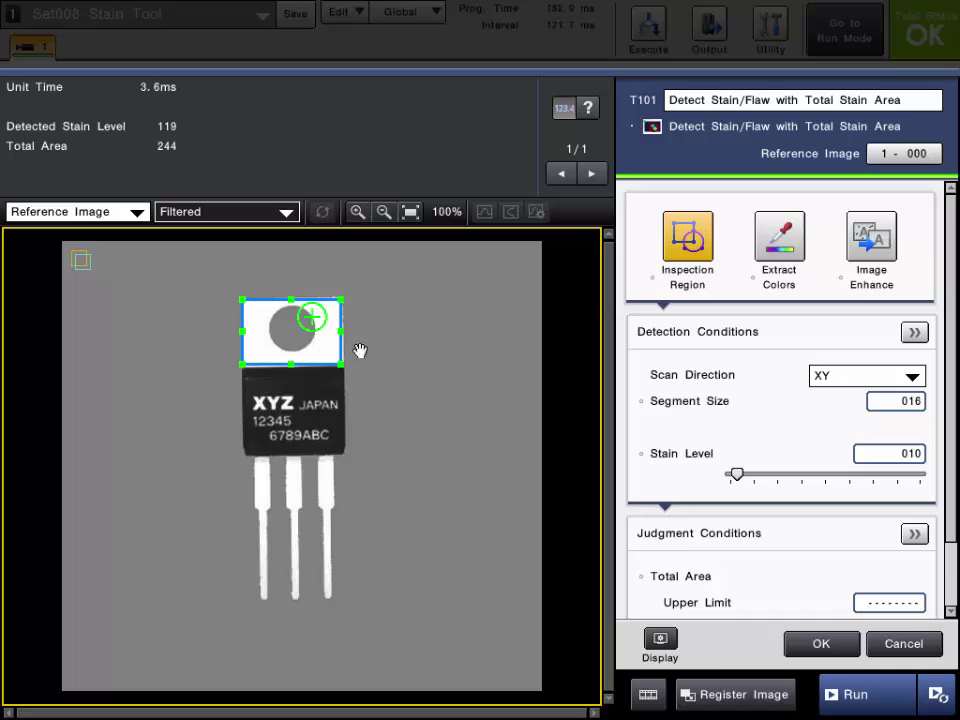
Set Mask Region 0 to a circle through three points on the hole's edge.
left_click(689, 252)
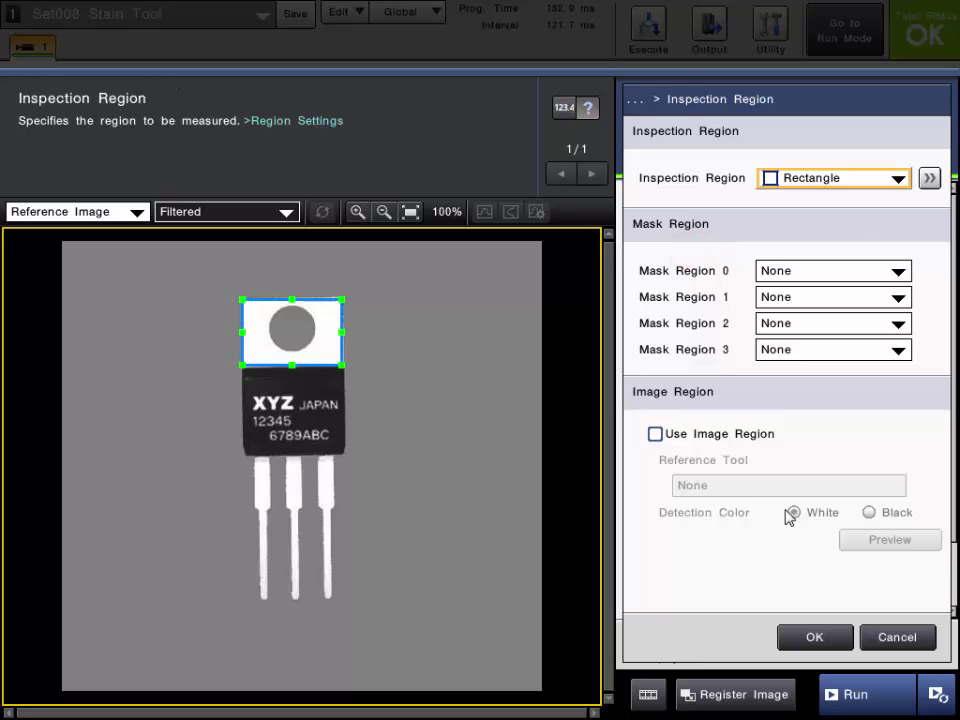
left_click(668, 270)
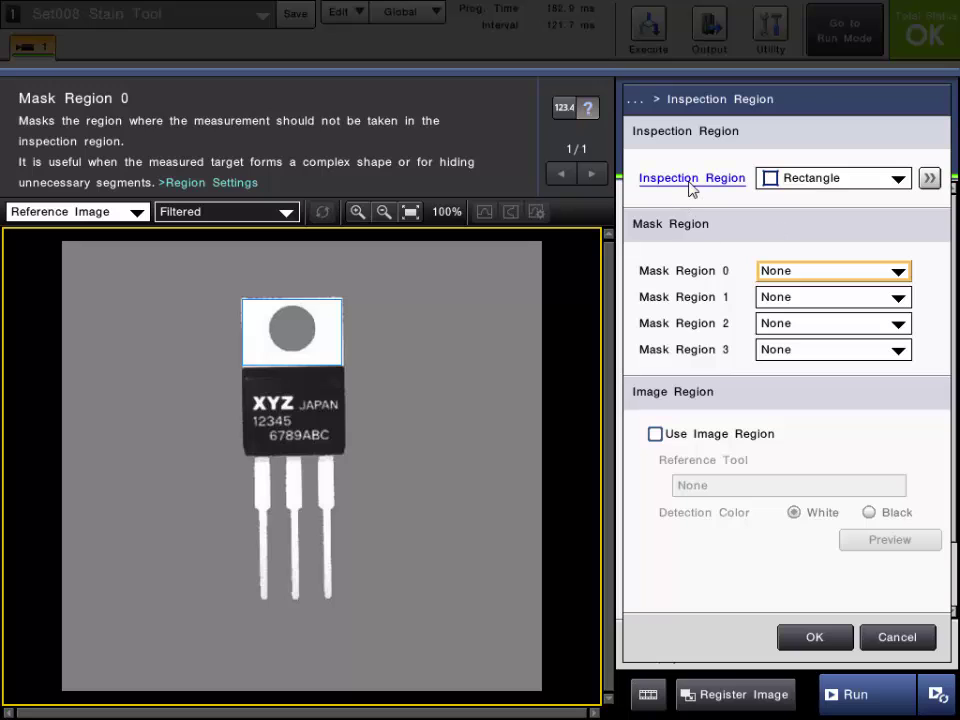
left_click(786, 270)
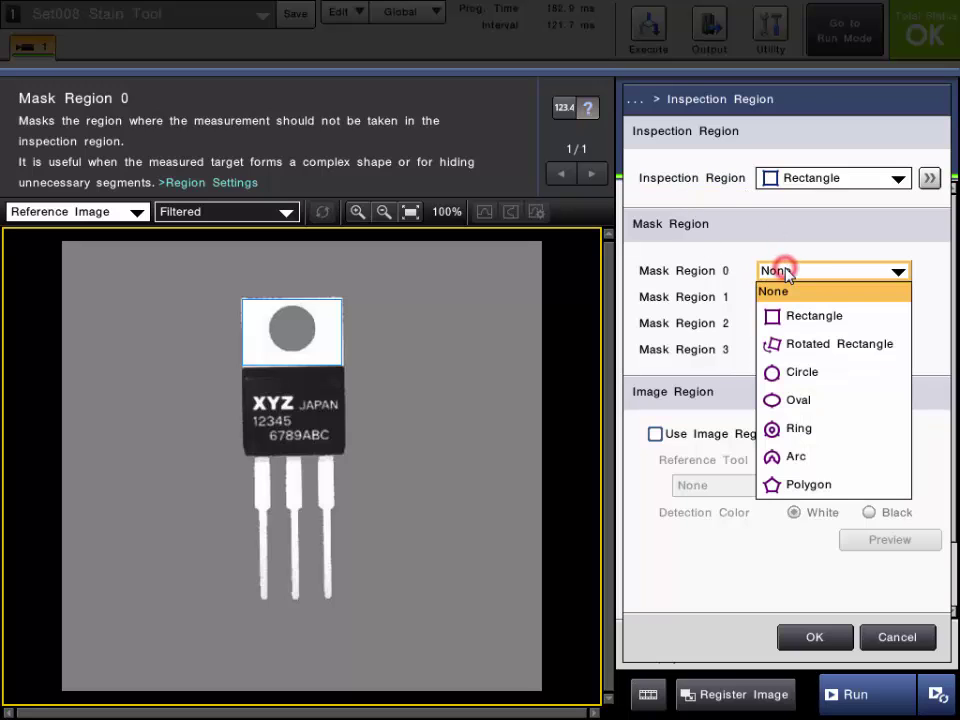
left_click(803, 373)
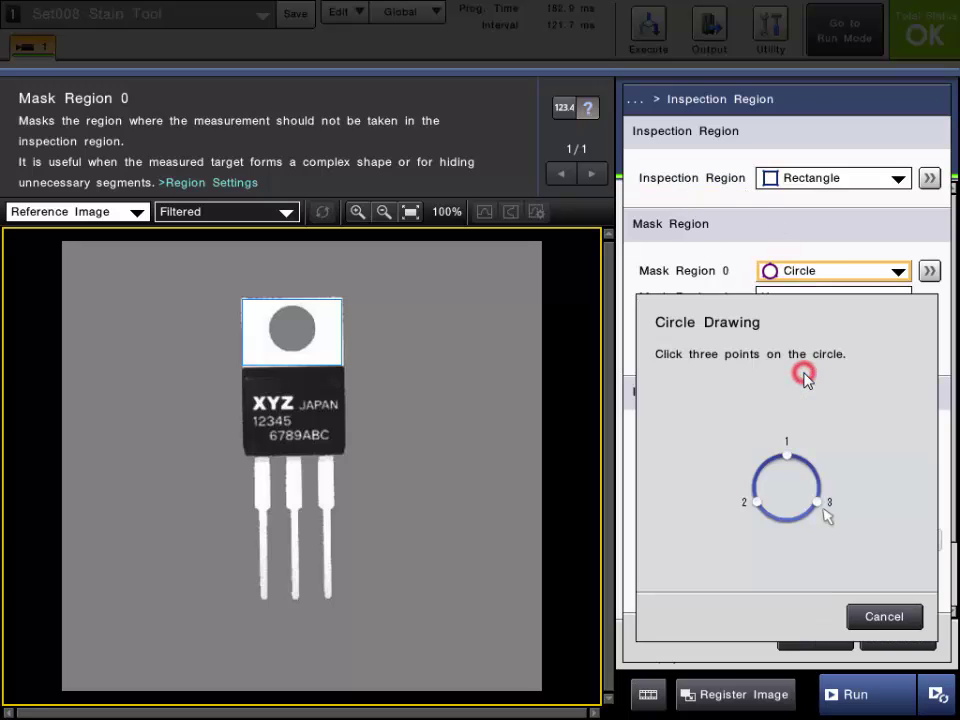
left_click(291, 304)
left_click(318, 329)
left_click(302, 348)
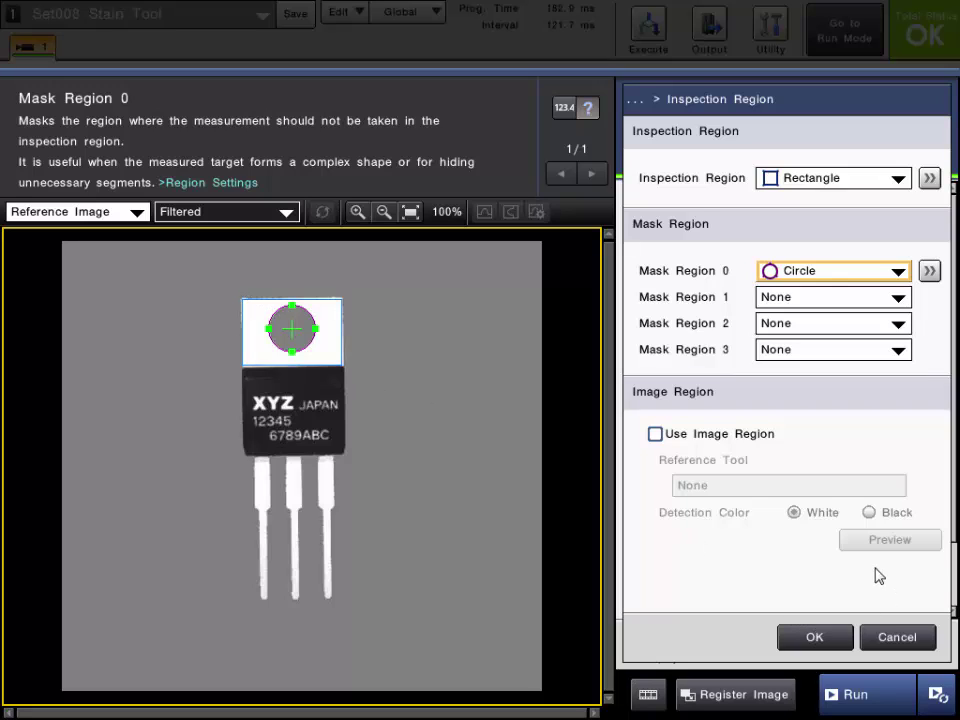
left_click(800, 636)
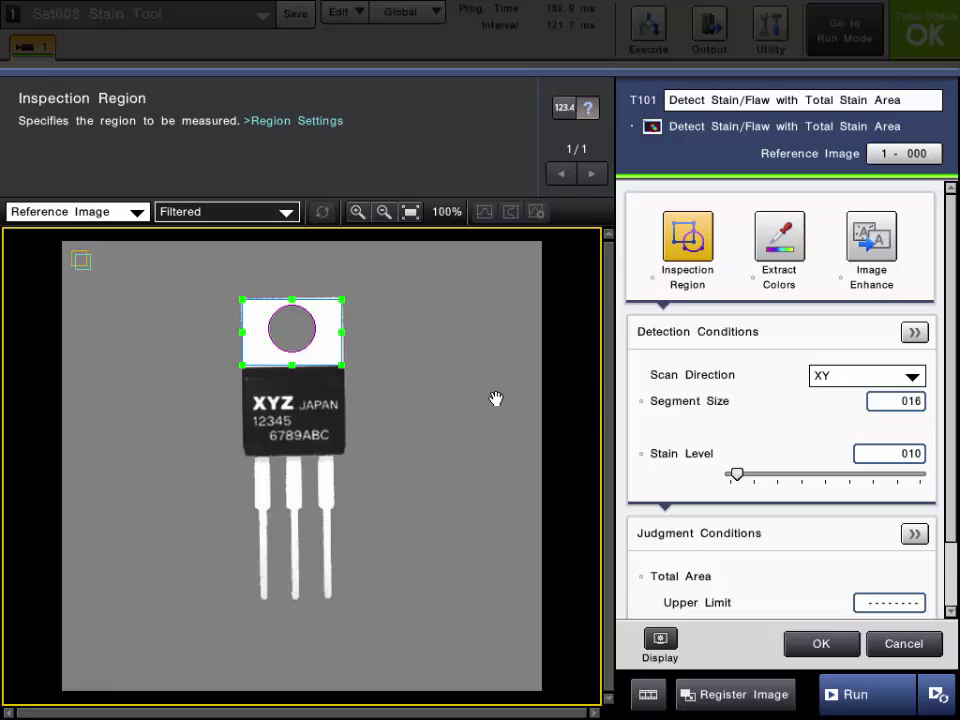
Keep Gray colour extraction and show the Total Stain Area explanation (XY, size 016, level 010).
left_click(783, 245)
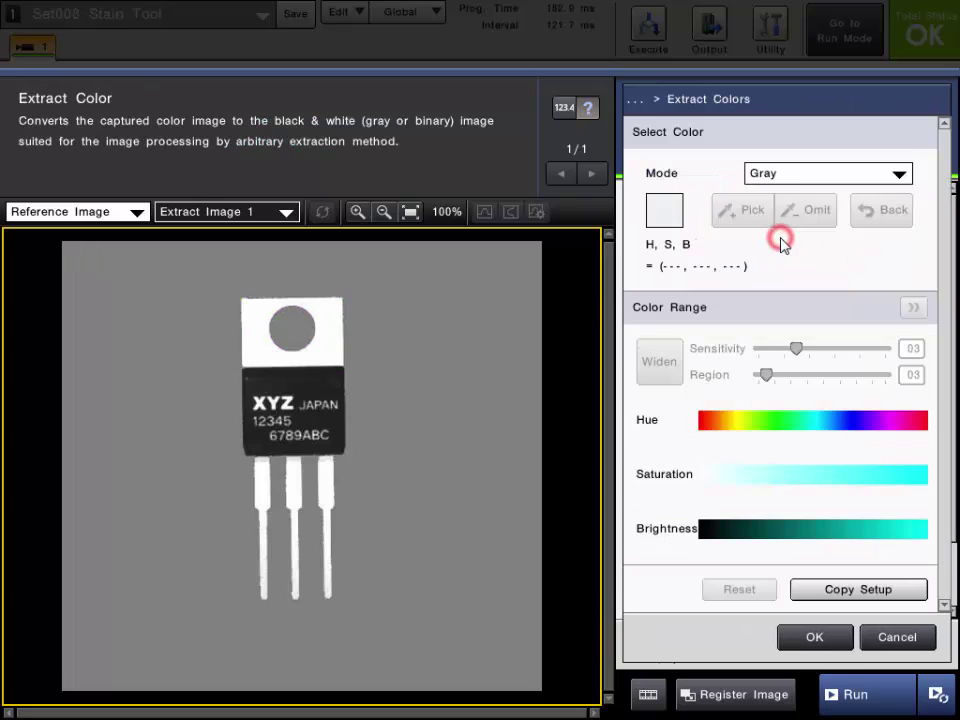
left_click(804, 172)
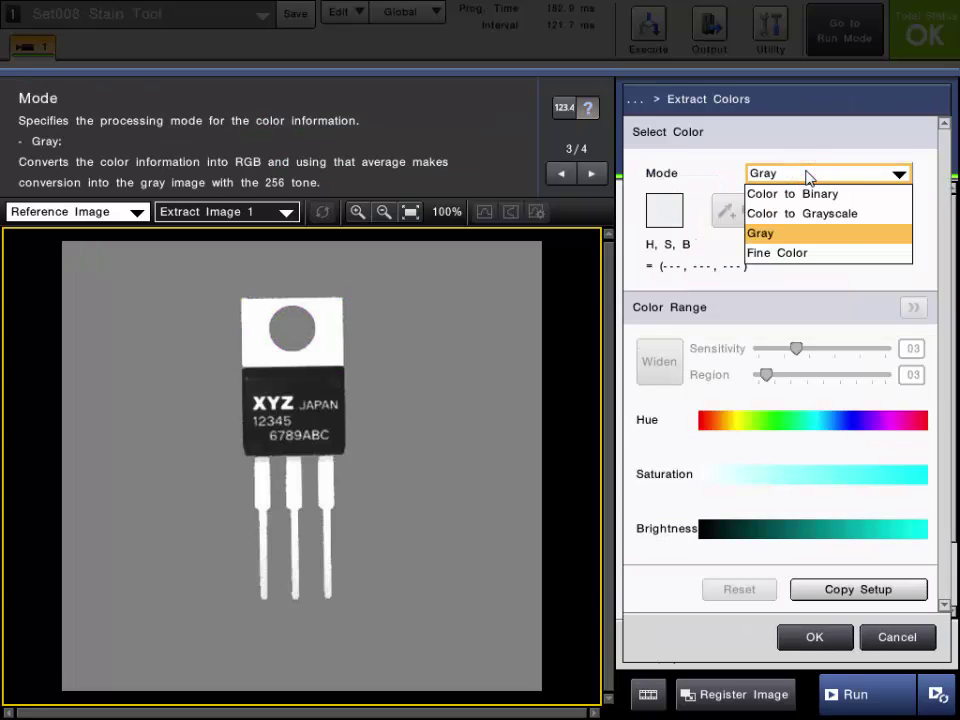
left_click(806, 172)
left_click(806, 638)
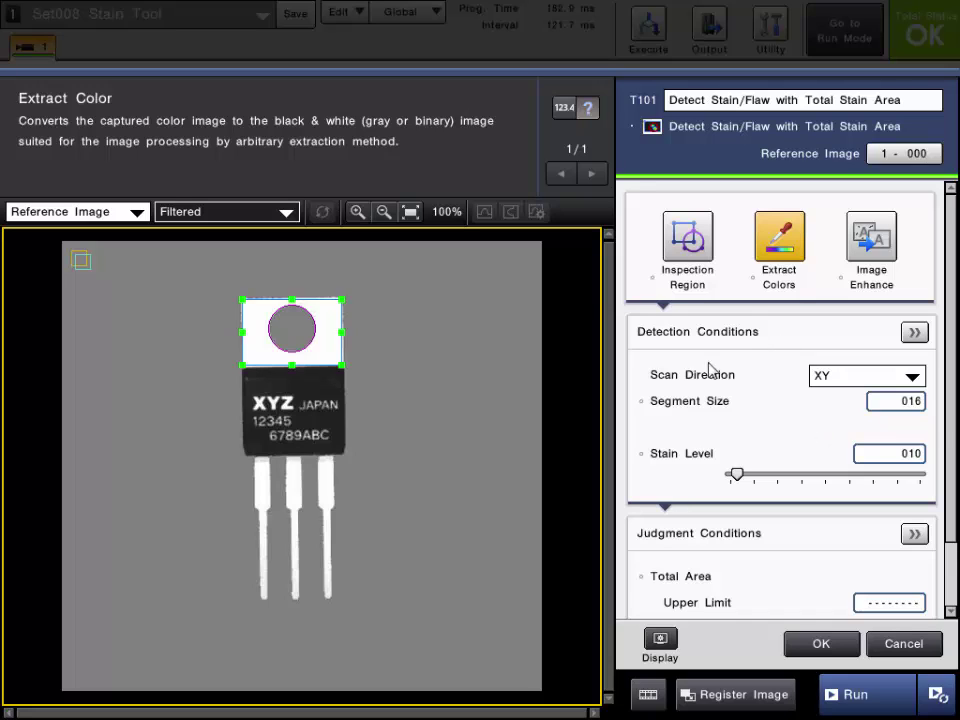
left_click(730, 338)
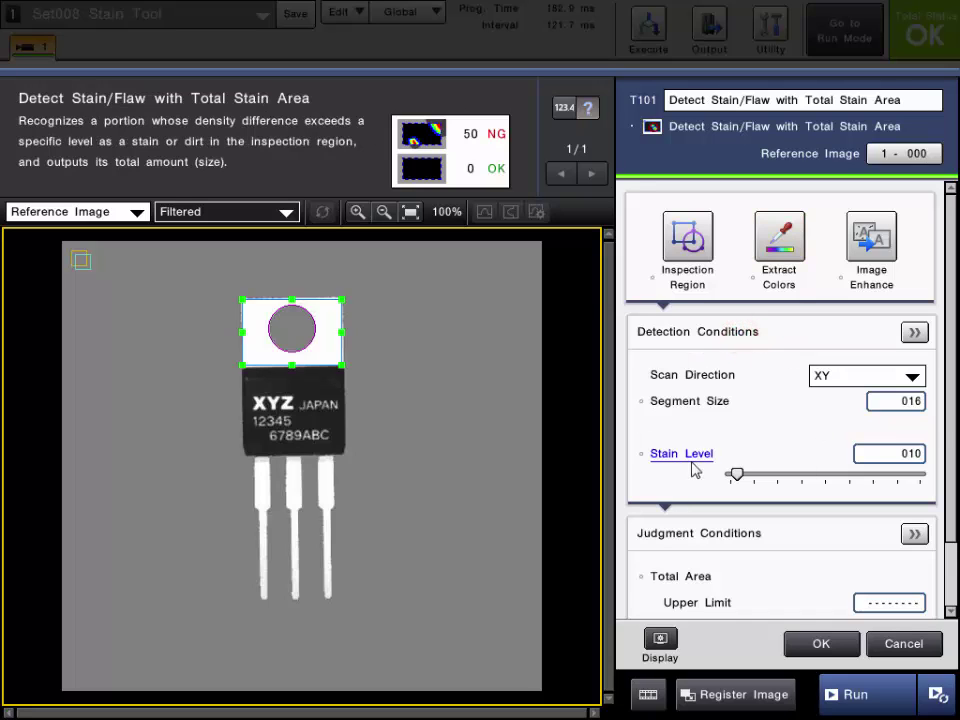
left_click(714, 384)
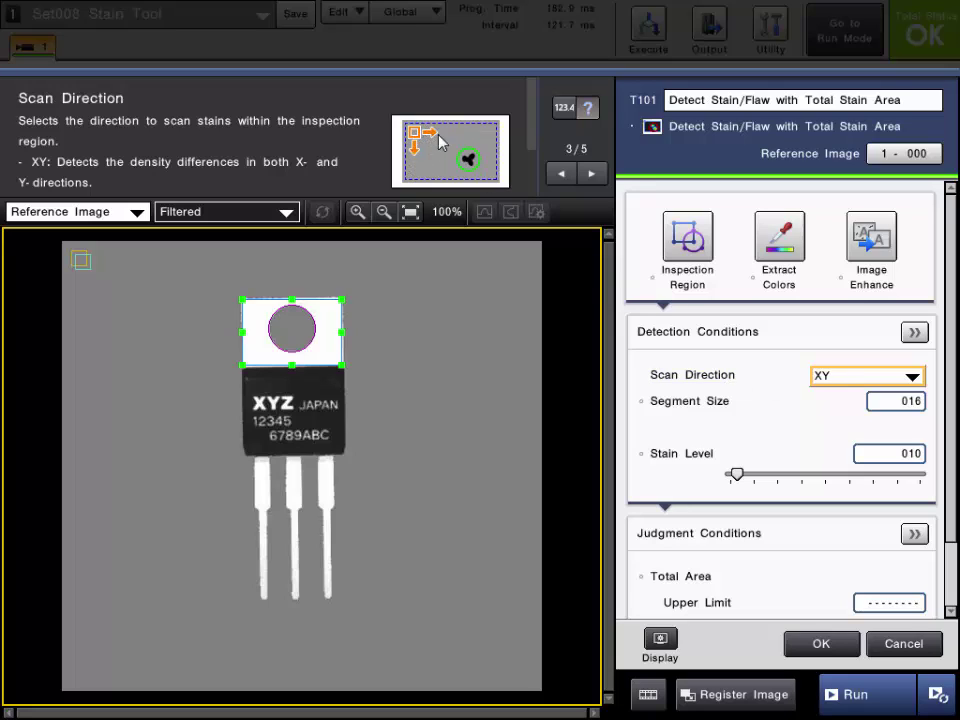
left_click(836, 377)
left_click(833, 397)
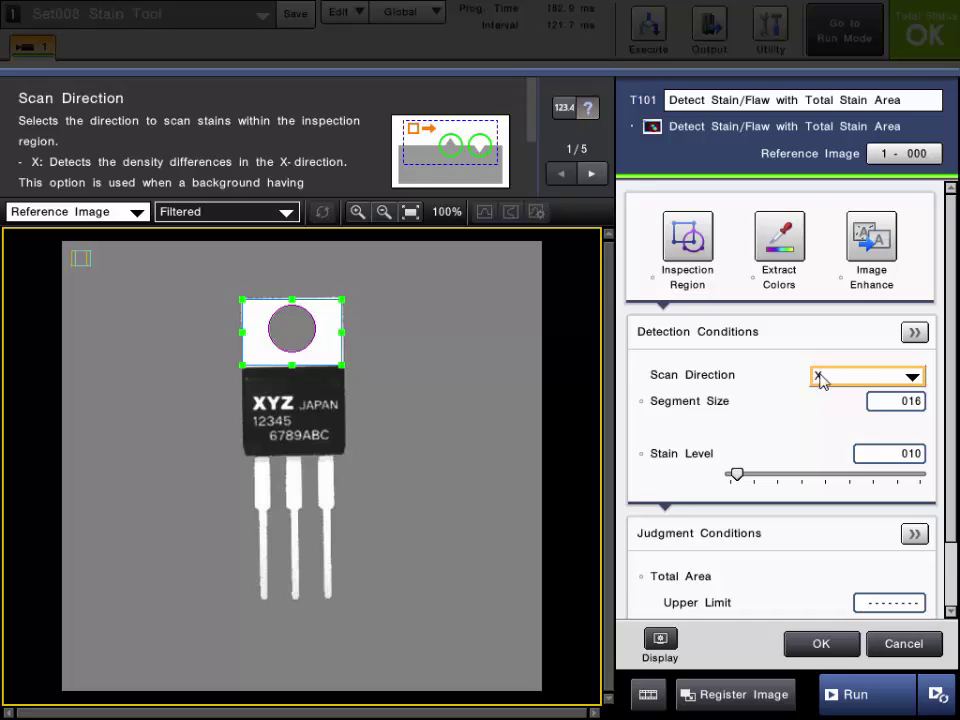
left_click(846, 377)
left_click(834, 415)
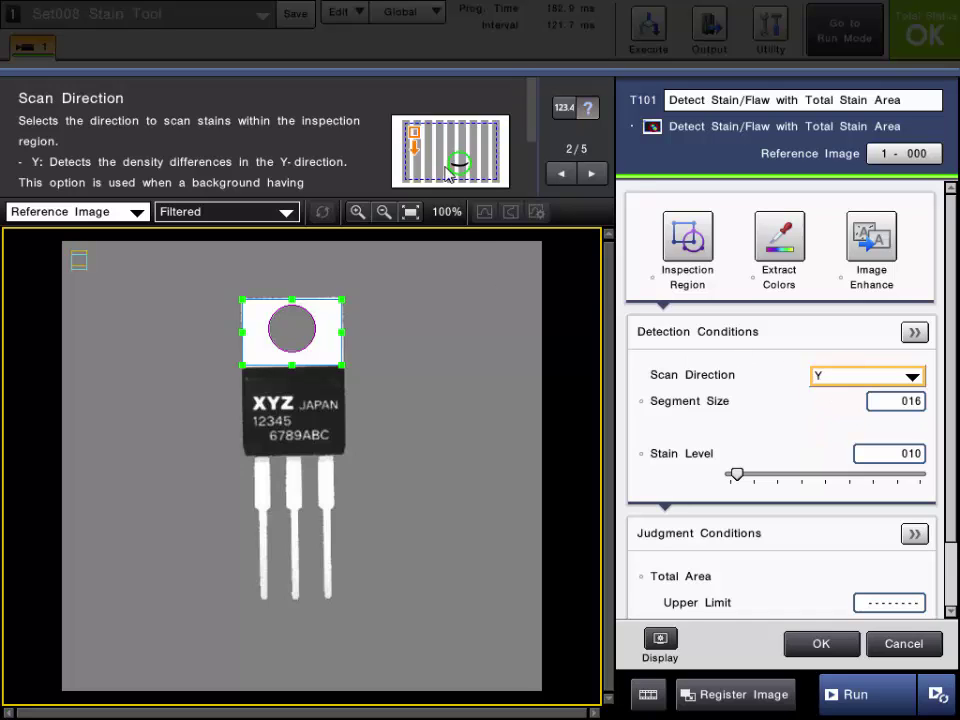
left_click(853, 380)
left_click(826, 437)
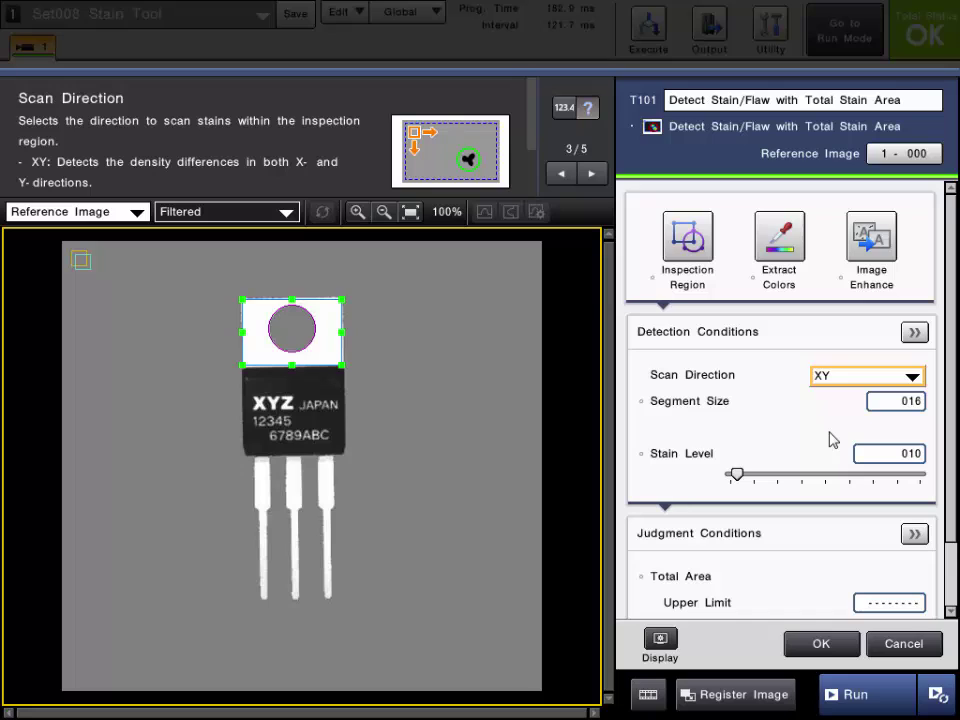
Run a test inspection, then lower the segment size from 016 to 008.
left_click(695, 408)
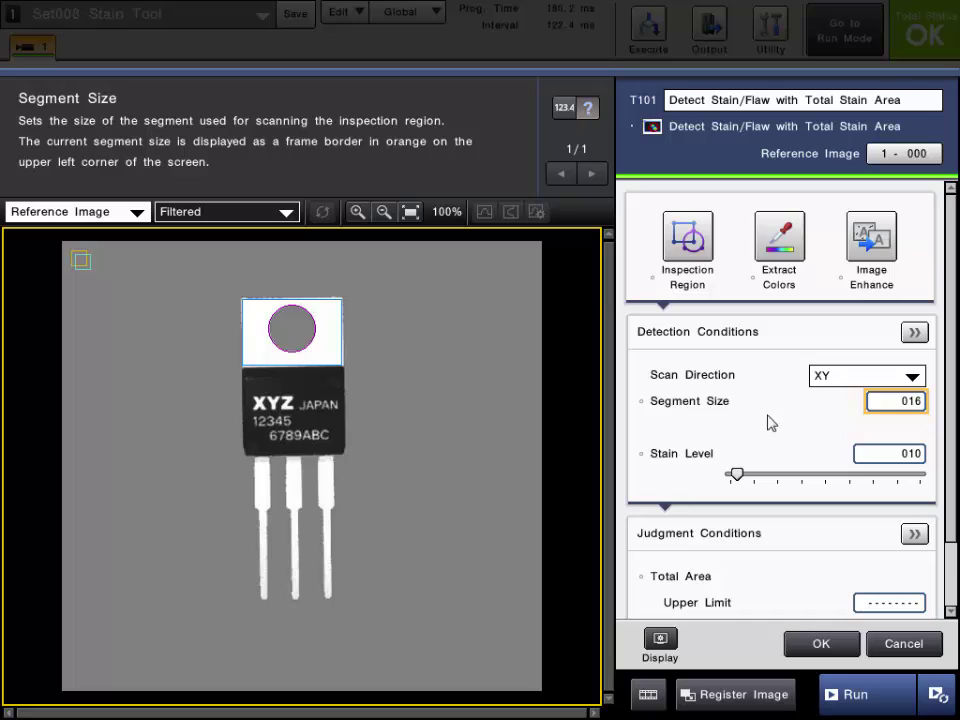
left_click(847, 695)
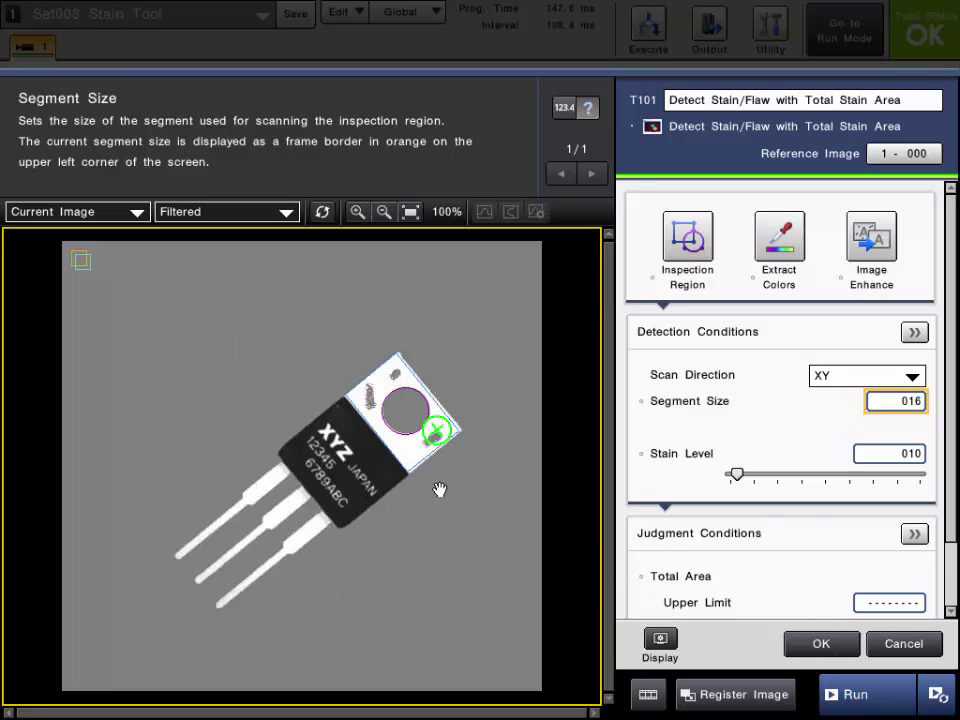
left_click(880, 400)
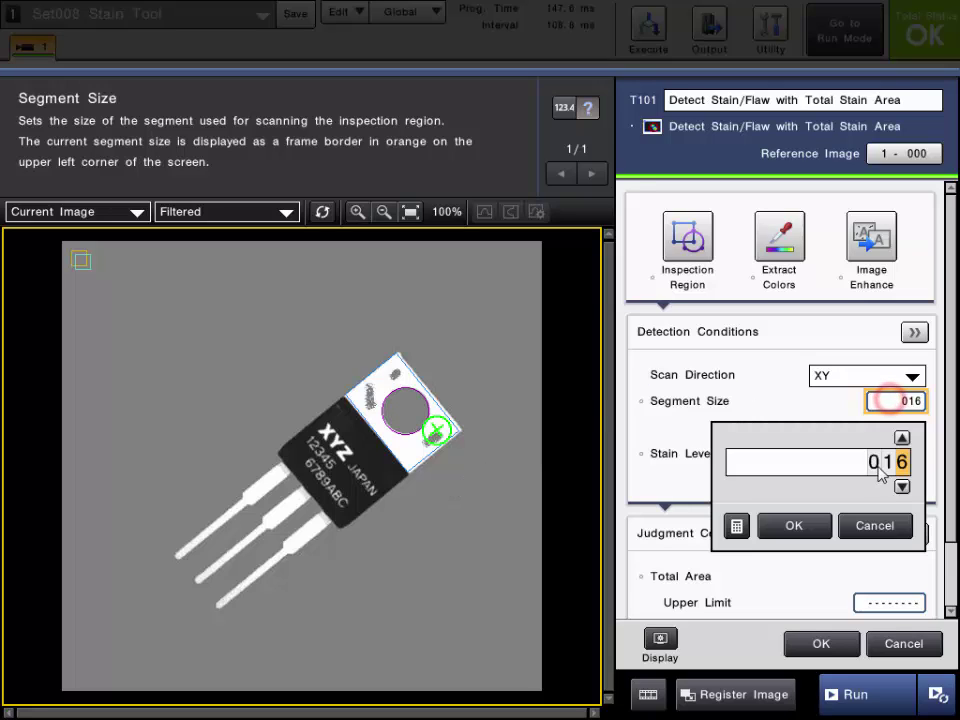
left_click(901, 486)
left_click(901, 486)
left_click(901, 486)
left_click(901, 486)
left_click(901, 486)
left_click(901, 486)
left_click(901, 486)
left_click(901, 486)
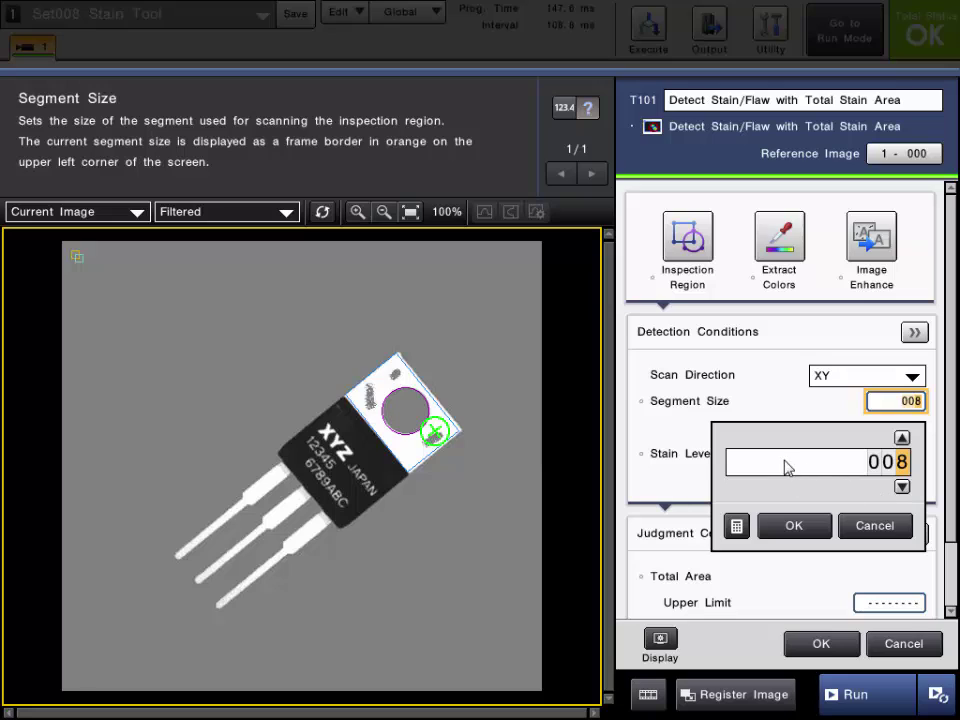
left_click(814, 530)
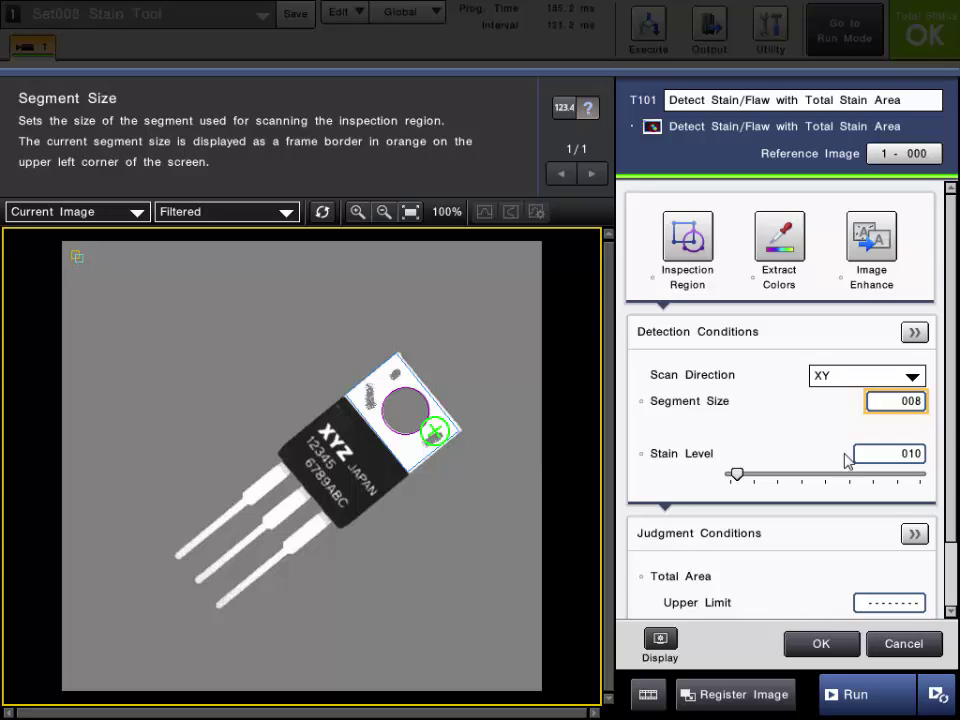
Show the Stain Level explanation and scroll to the Total Area judgment, measured 183.
left_click(693, 453)
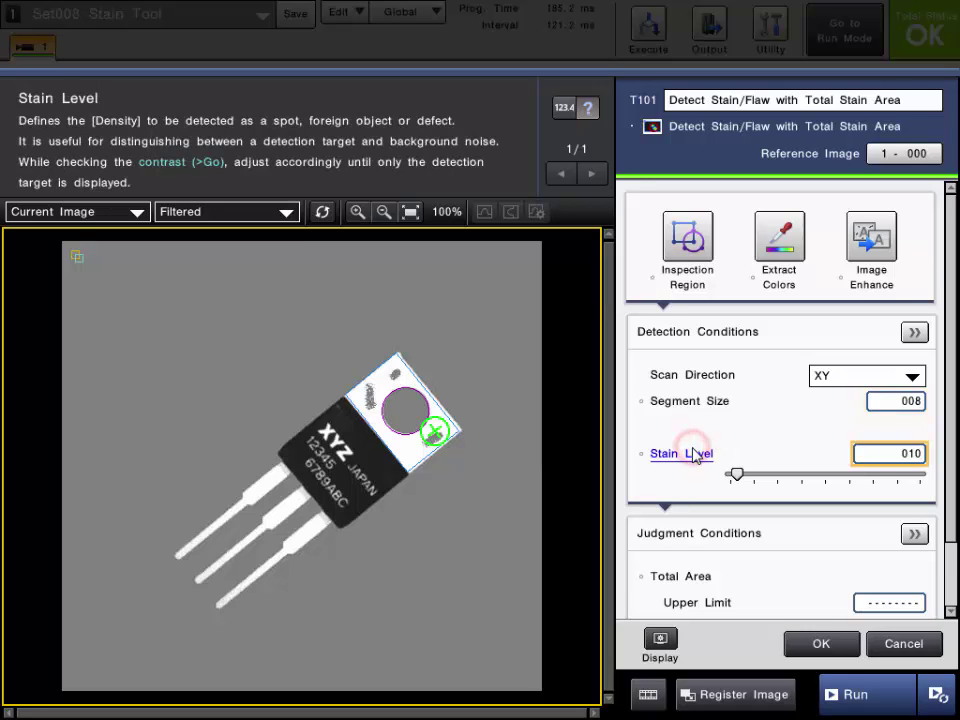
left_click_drag(946, 453, 952, 560)
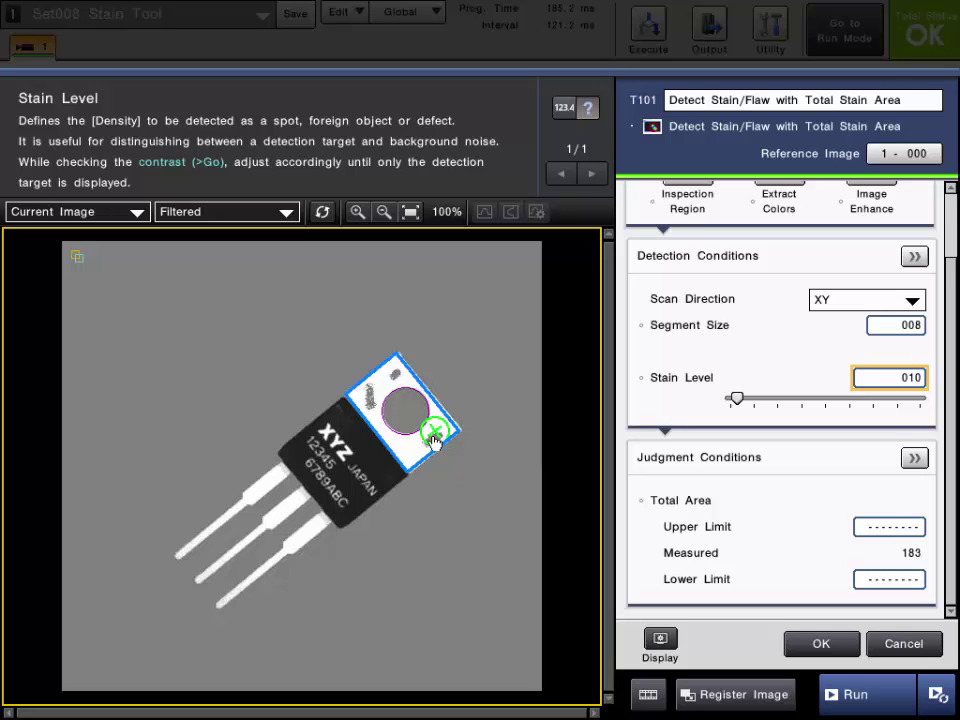
Toggle the image source between Reference Image and Current Image, ending on Reference Image.
left_click(95, 212)
left_click(70, 249)
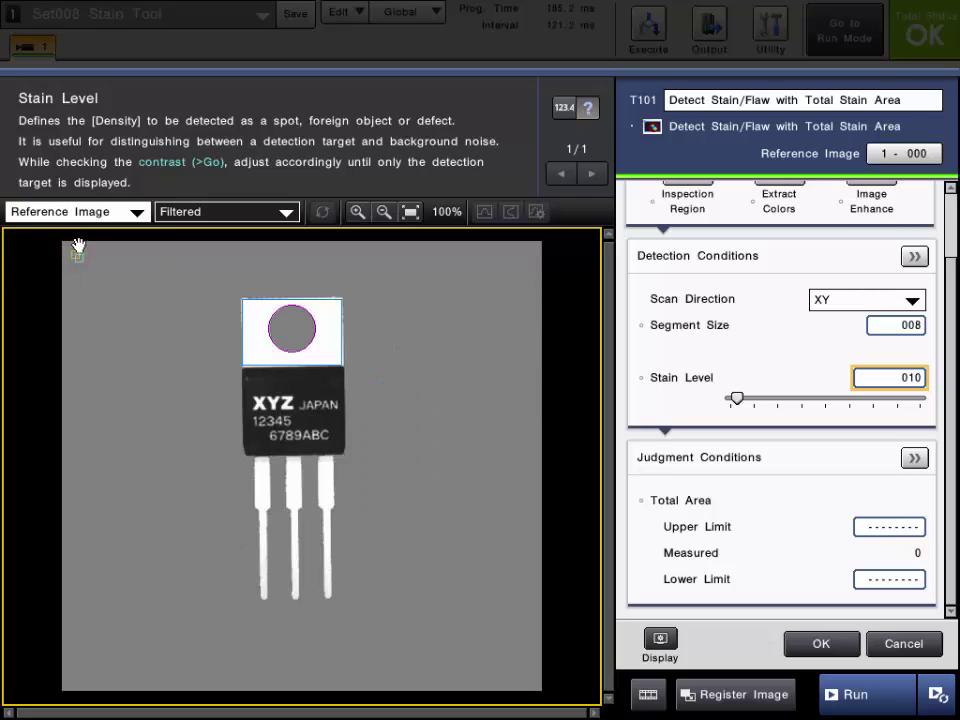
left_click(97, 211)
left_click(86, 229)
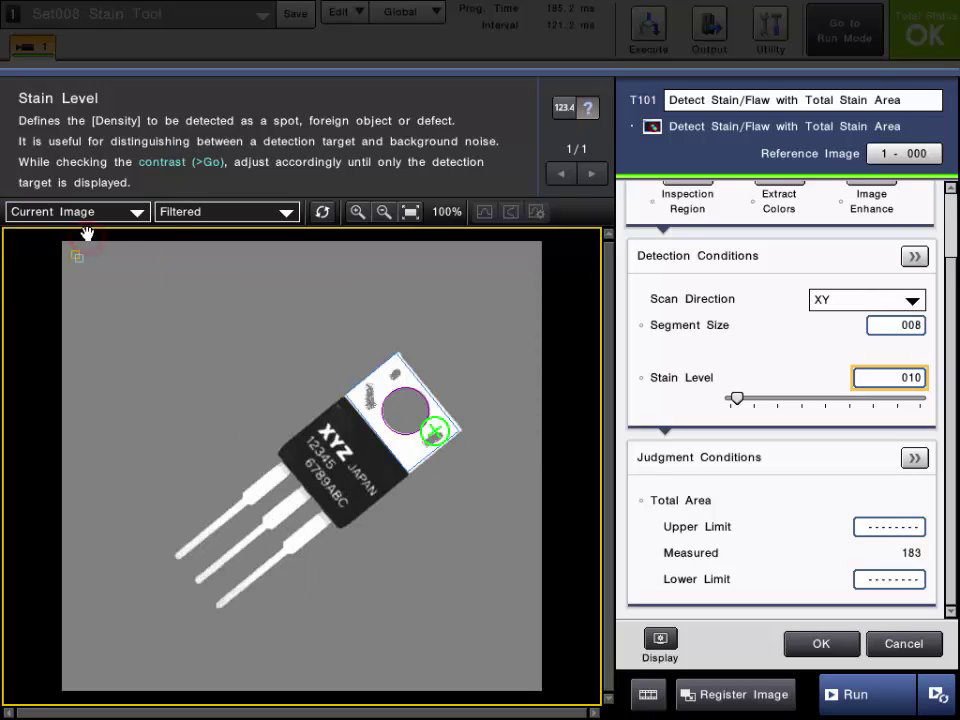
left_click(96, 211)
left_click(88, 250)
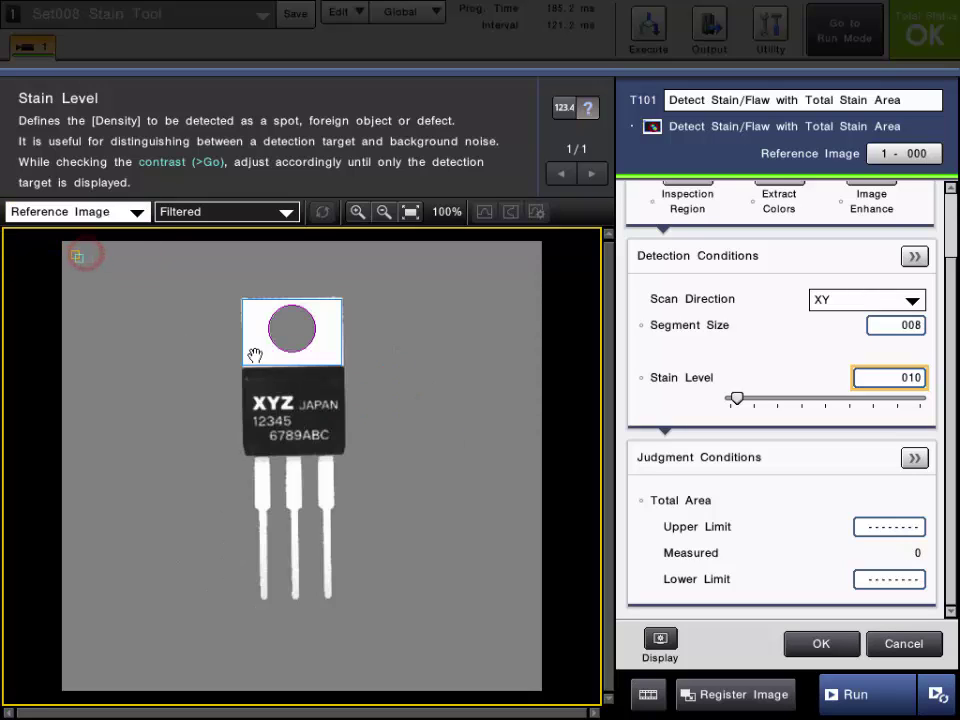
Run several inspections until an upright part measures Total Area 0.
left_click(876, 698)
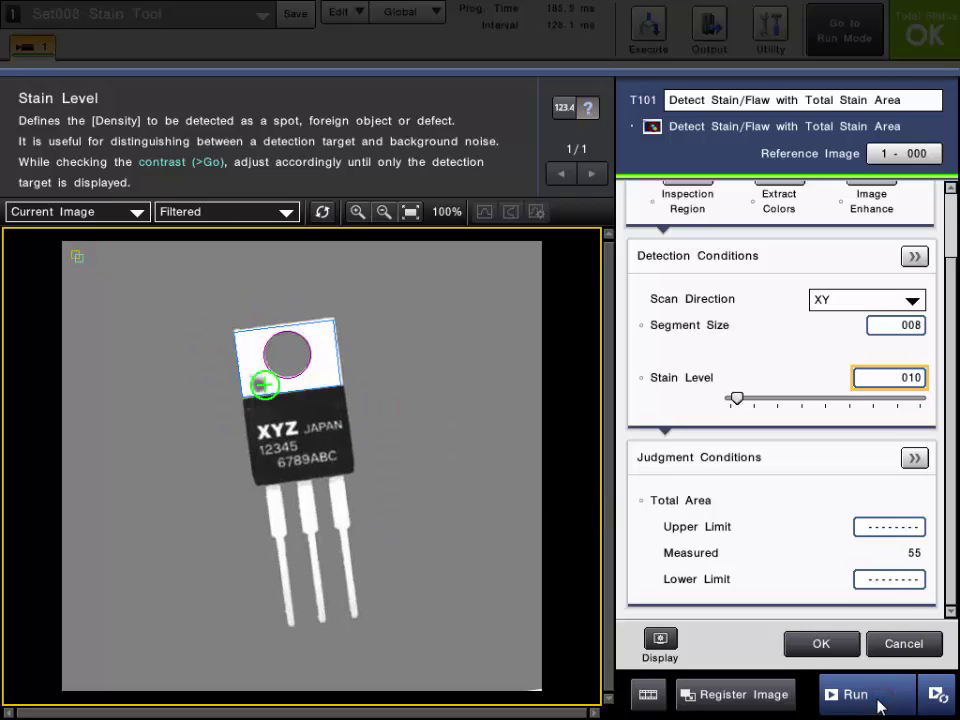
left_click(888, 704)
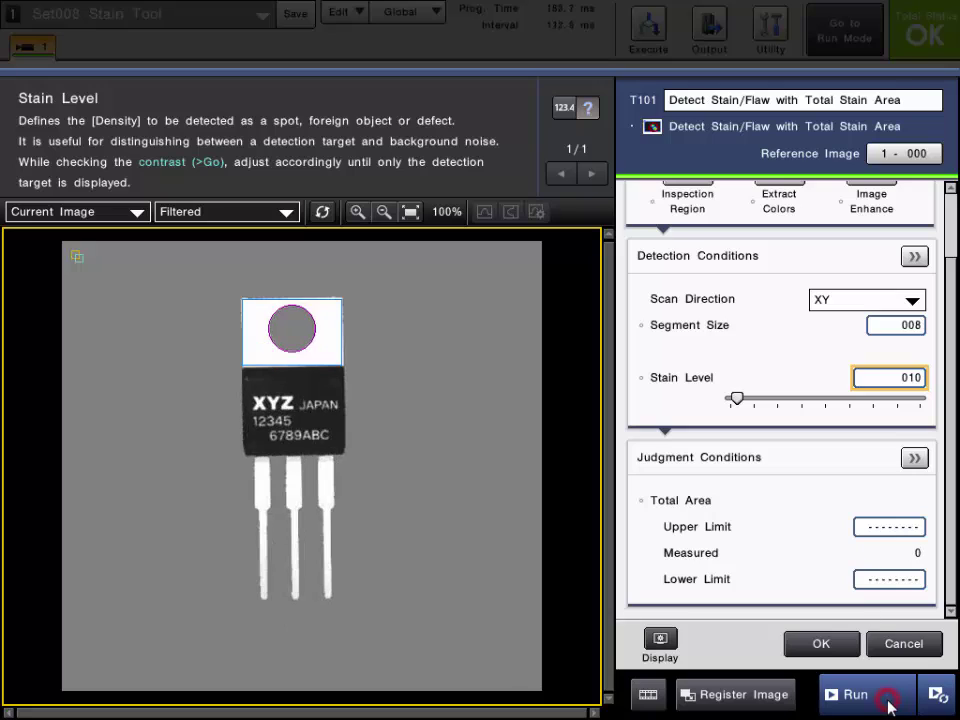
left_click(888, 704)
left_click(888, 704)
Show numeric result values and run new parts, getting Total Area 0 judged OK.
left_click(564, 108)
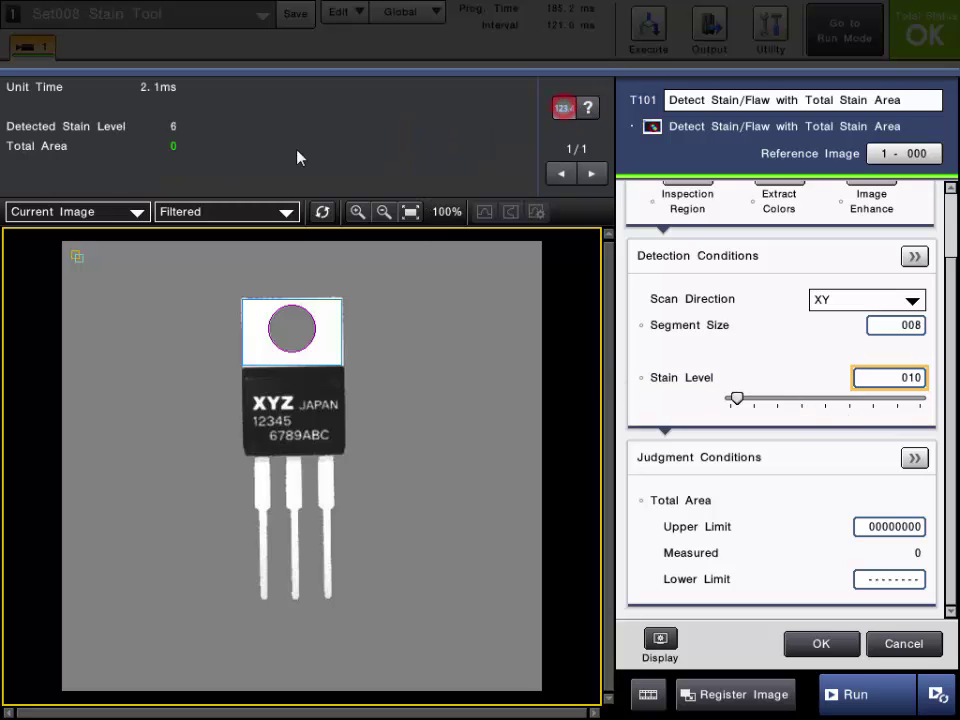
left_click(562, 109)
left_click(850, 692)
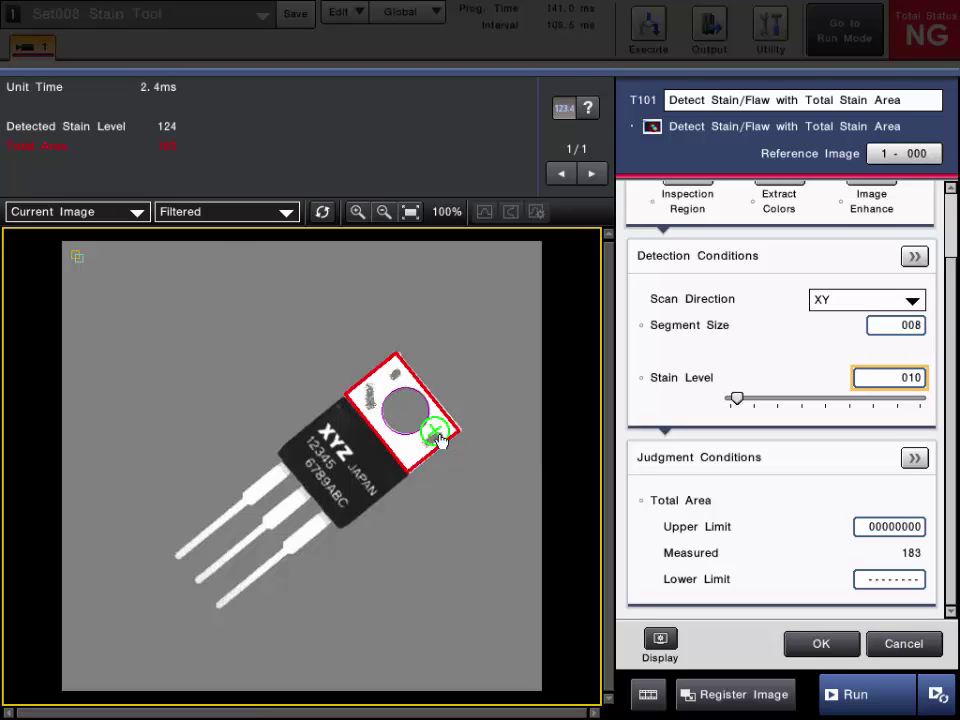
left_click(880, 697)
left_click(877, 697)
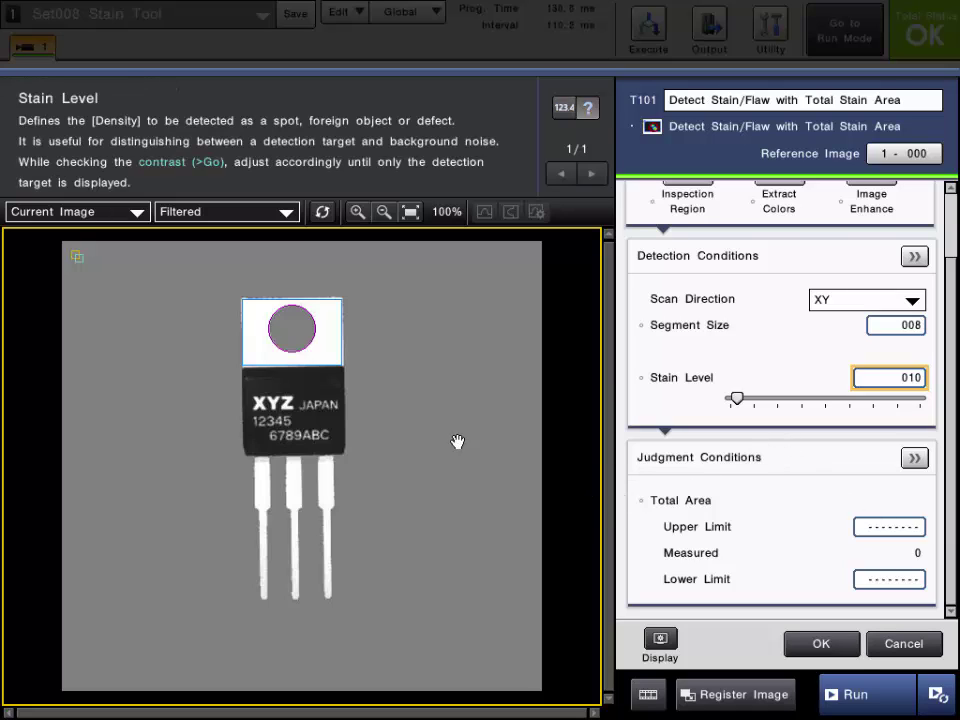
Switch to the Contrast image view and run inspections measuring total areas 55, 107 and 0.
left_click(271, 217)
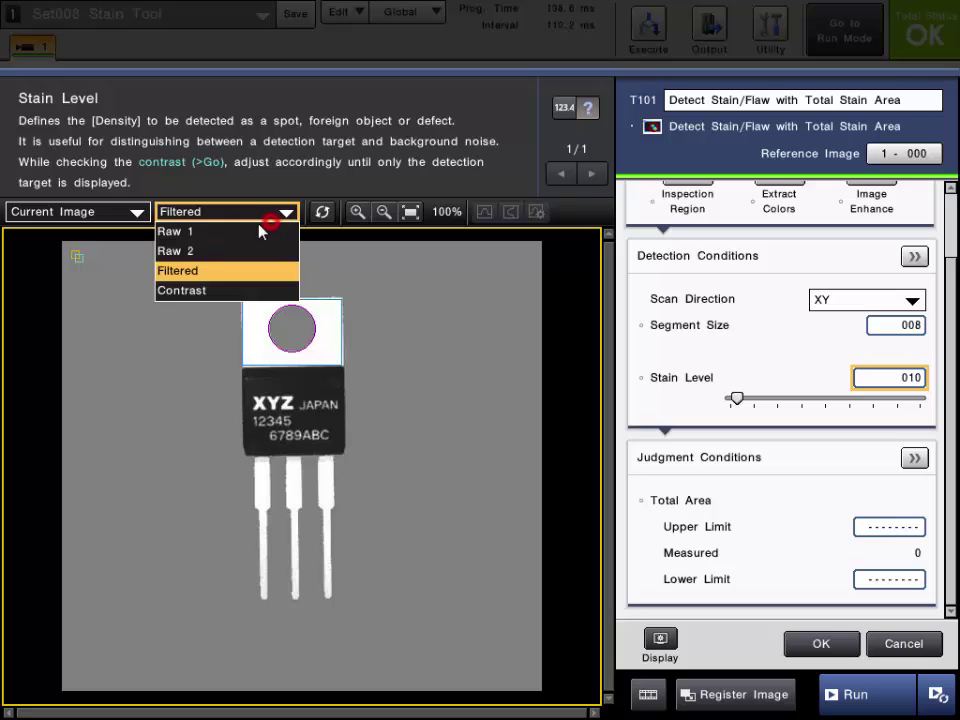
left_click(193, 291)
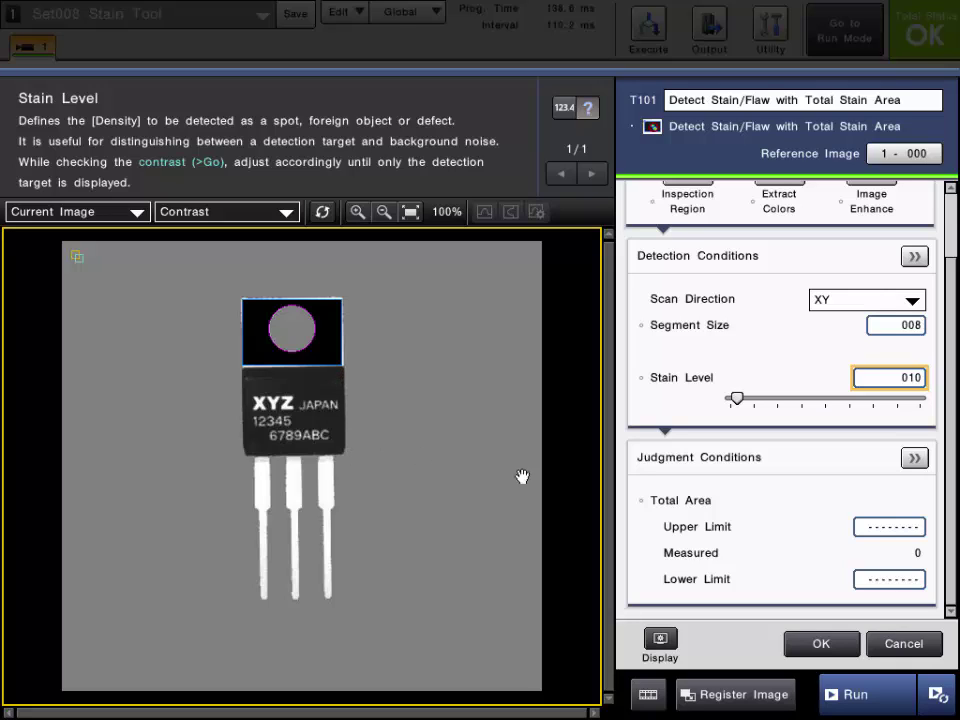
left_click(878, 694)
left_click(878, 694)
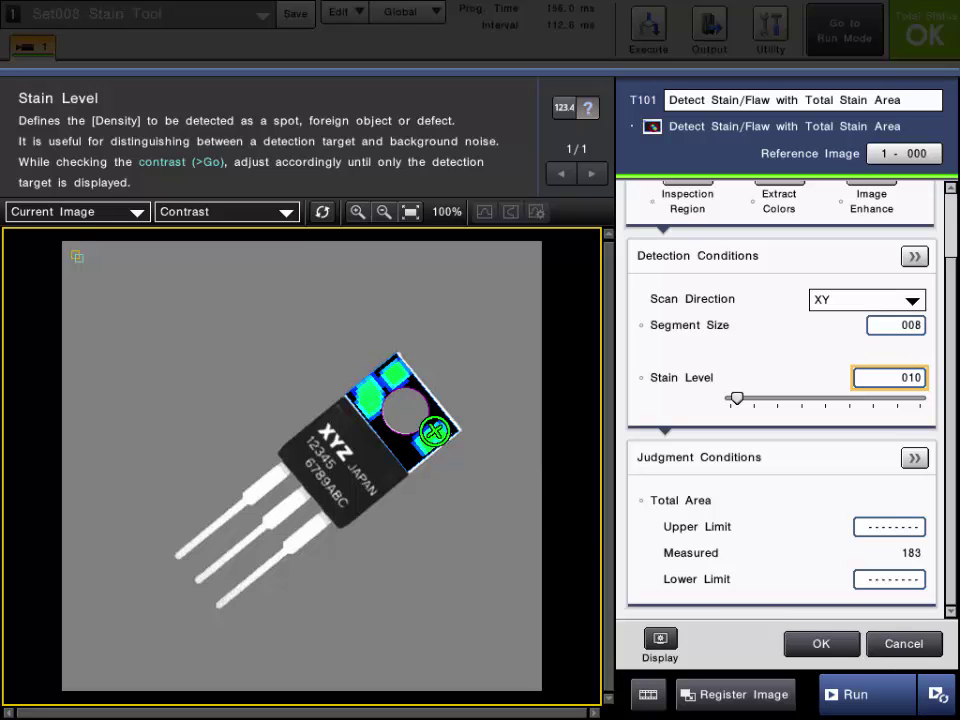
left_click(862, 693)
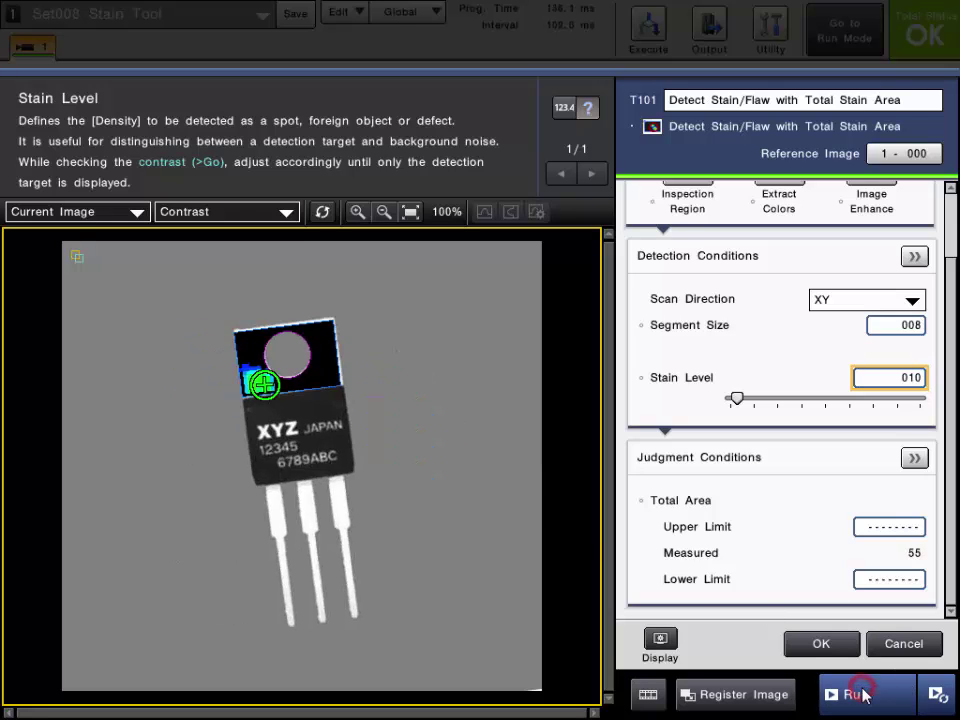
left_click(862, 693)
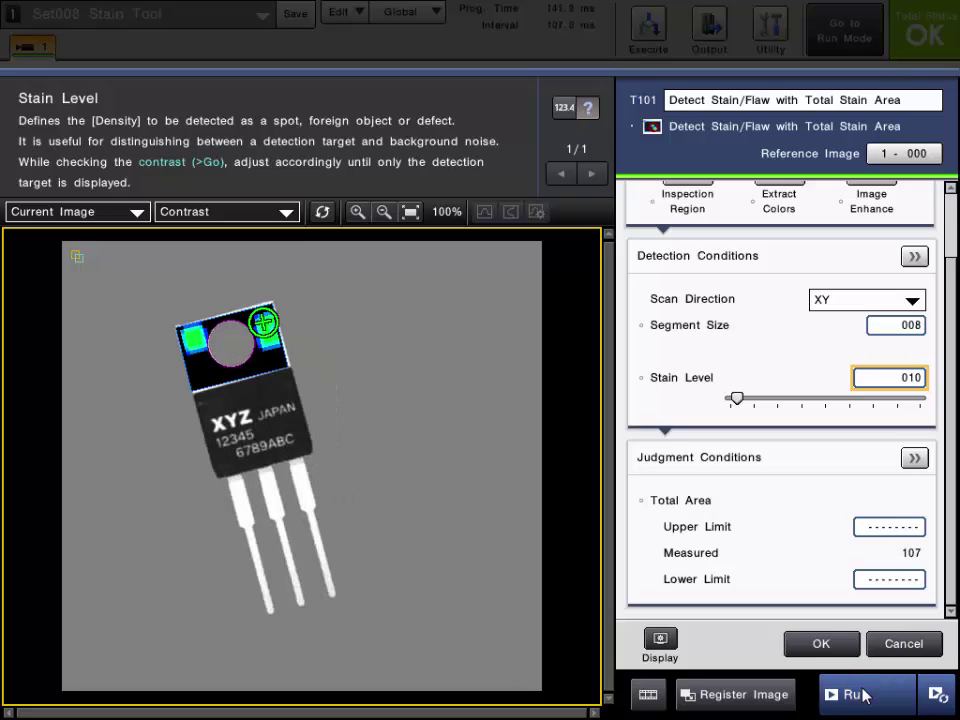
left_click(862, 693)
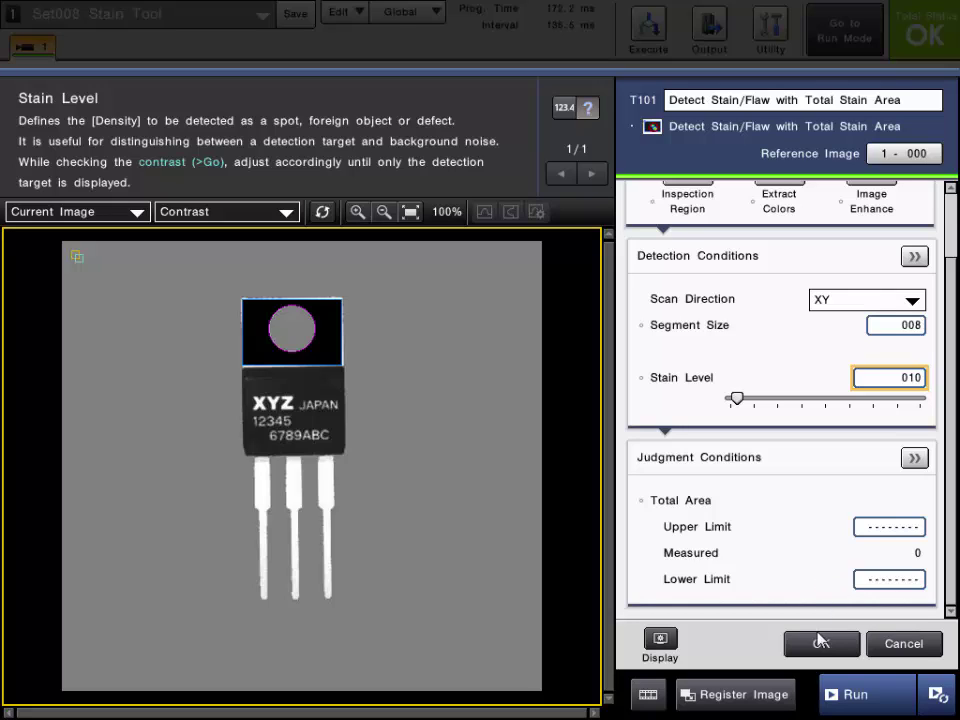
Run six more inspections, then set the Total Area upper limit to 00000000.
left_click(851, 694)
left_click(851, 694)
left_click(851, 694)
left_click(851, 694)
left_click(851, 694)
left_click(851, 694)
left_click(866, 528)
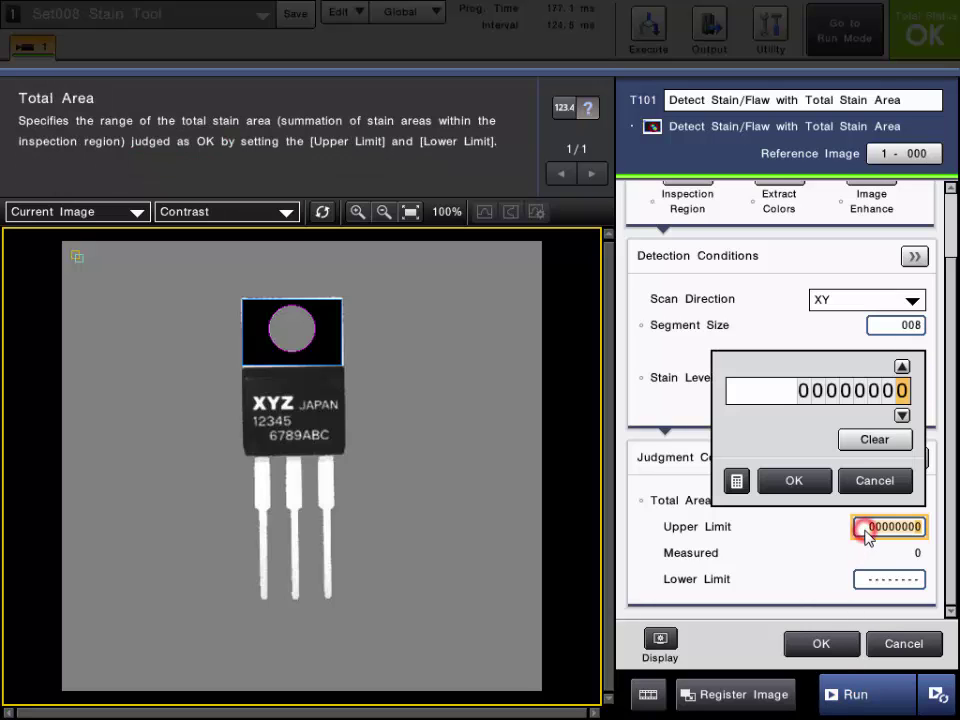
left_click(796, 480)
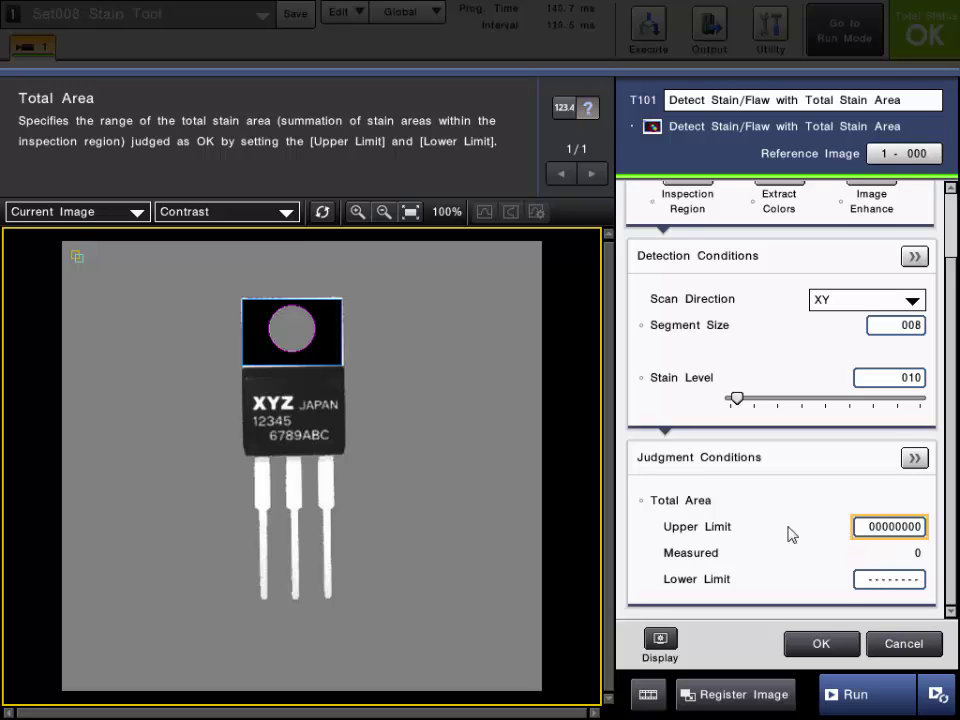
Save and close the Total Stain Area settings, then display the Filtered image.
left_click(798, 646)
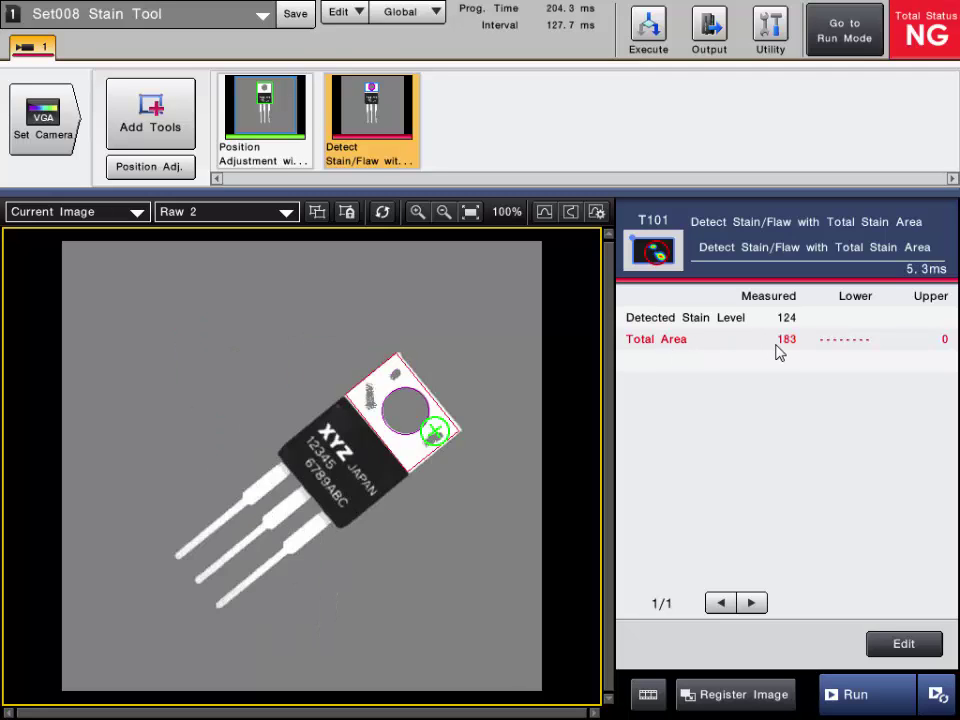
left_click(265, 213)
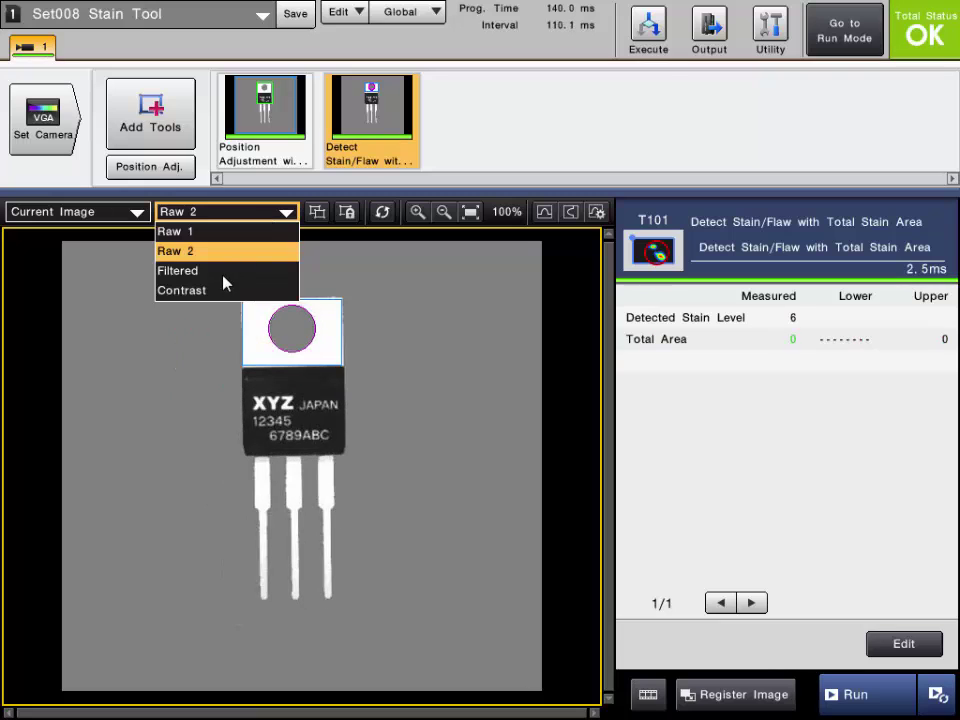
left_click(222, 273)
left_click(242, 211)
left_click(212, 290)
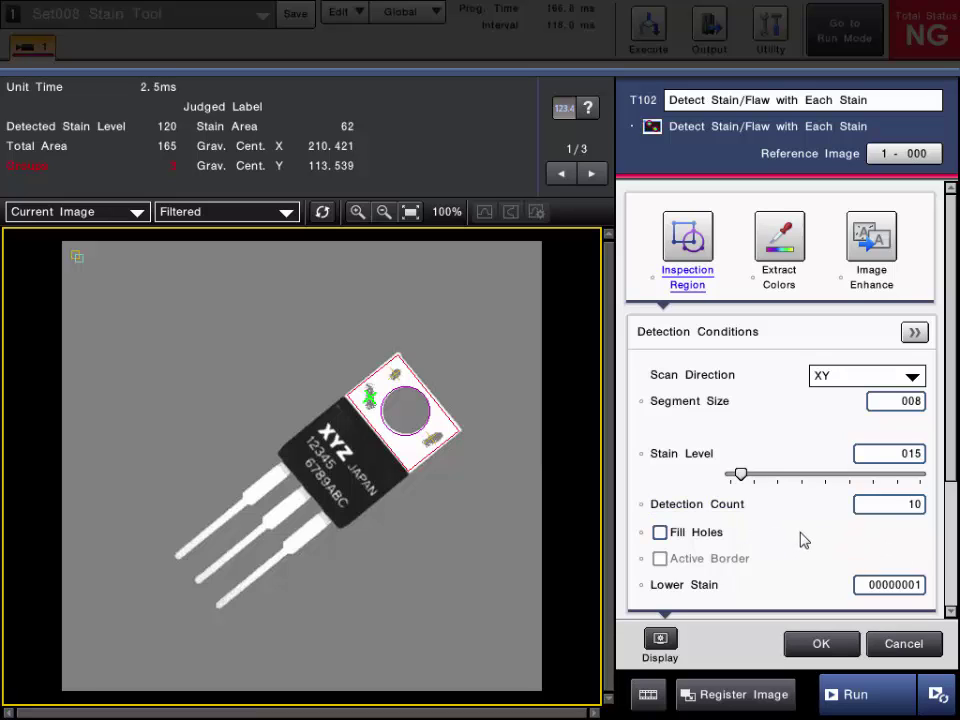
Read the help for Detection Count (10) and Fill Holes (off) without changing them.
left_click(724, 507)
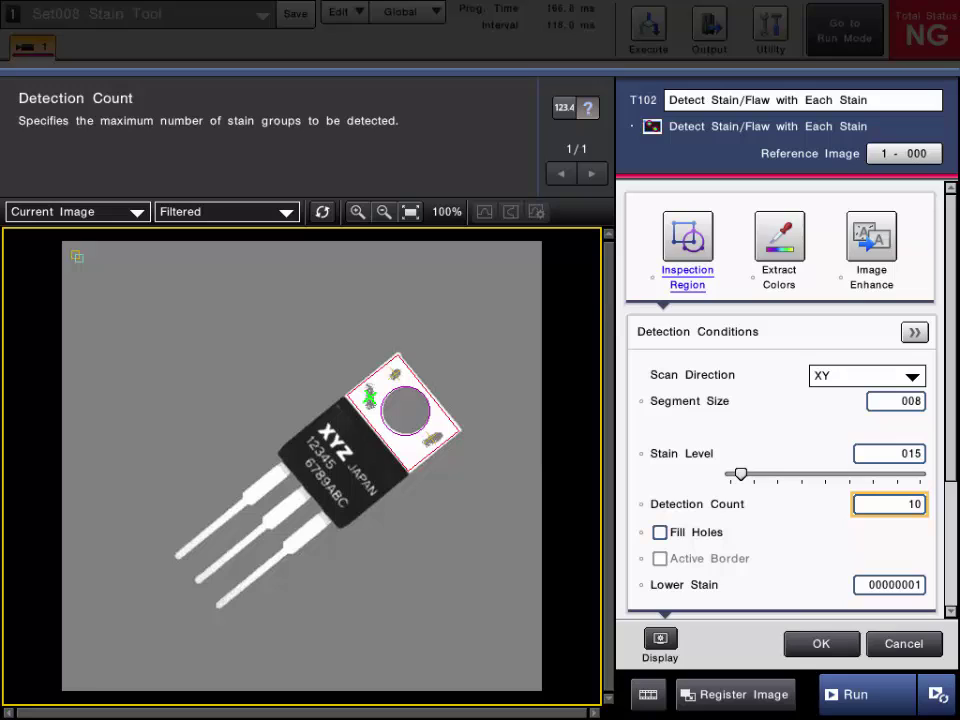
left_click(704, 538)
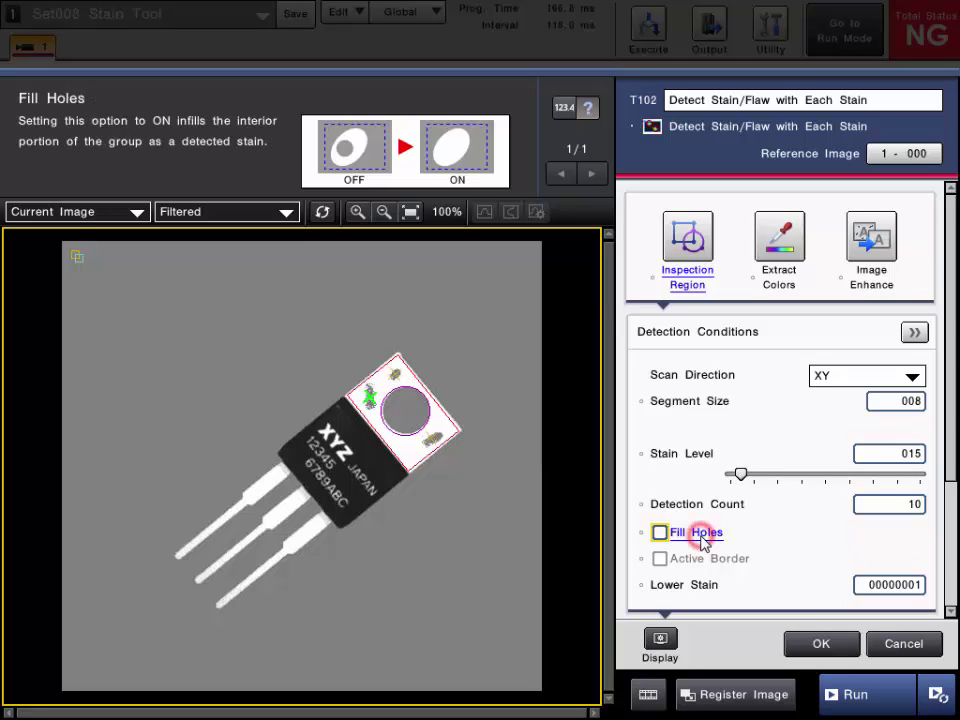
Select the stain region on the chip's tab and view the Lower Stain (00000001) help.
left_click(437, 451)
left_click(686, 586)
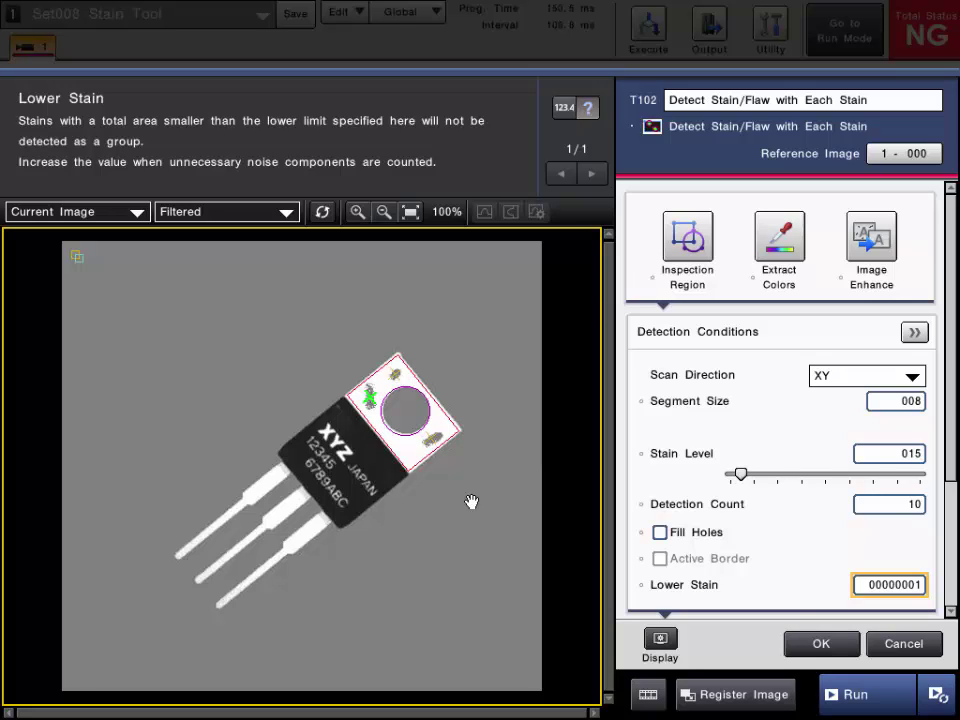
left_click(900, 588)
left_click(888, 475)
left_click(886, 450)
left_click(886, 450)
left_click(886, 450)
left_click(886, 450)
left_click(887, 450)
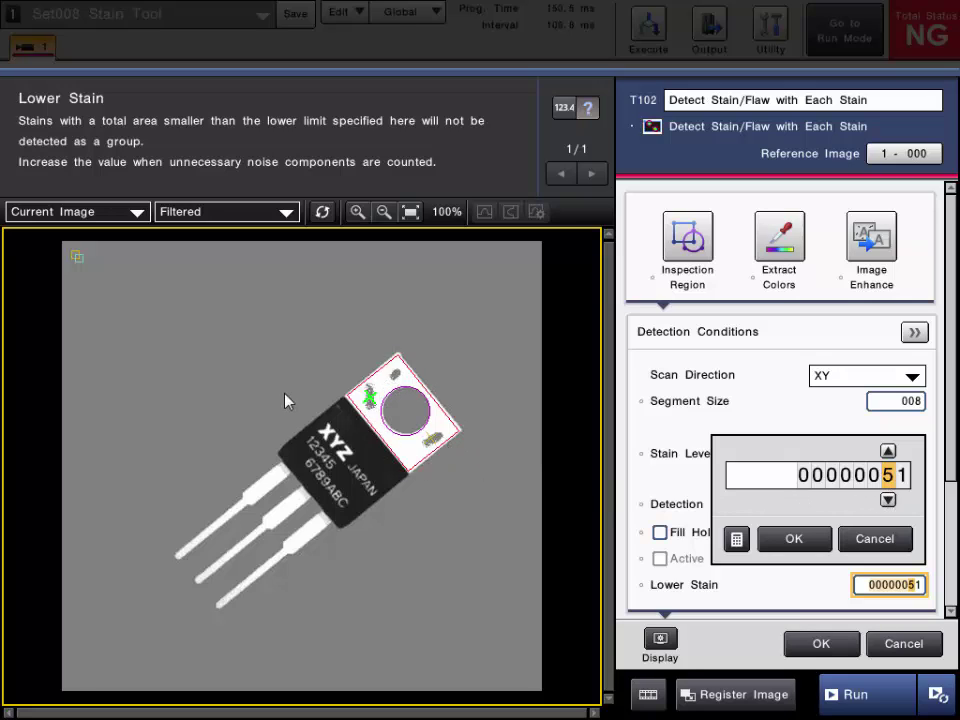
left_click(876, 540)
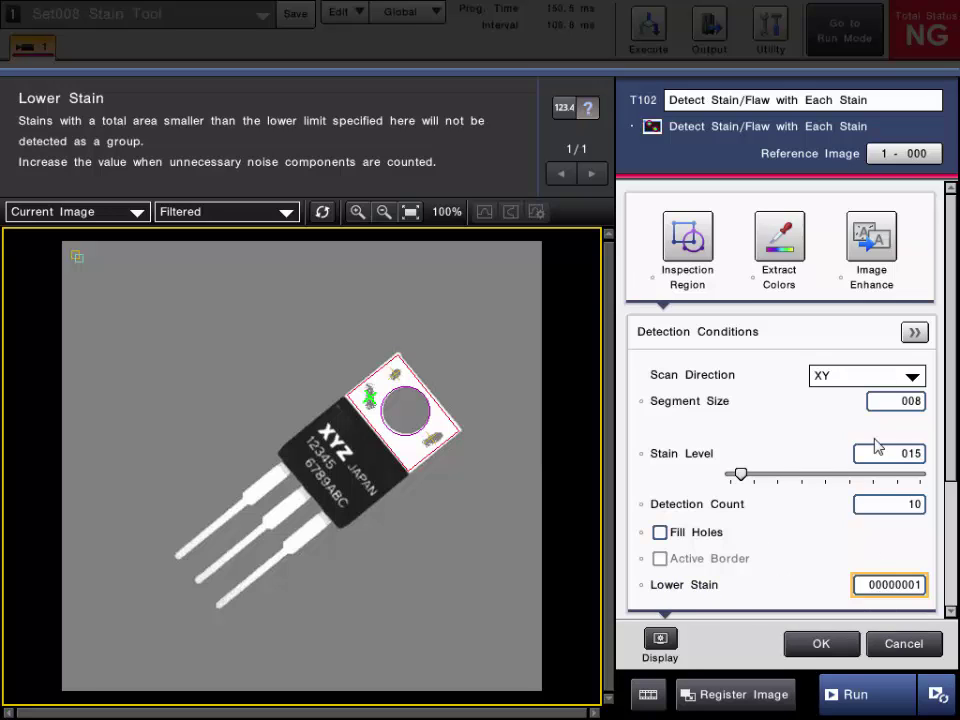
Enable the Roundness, Major Axis, Axes Ratio and both Equivalent Oval shape filters.
left_click(914, 335)
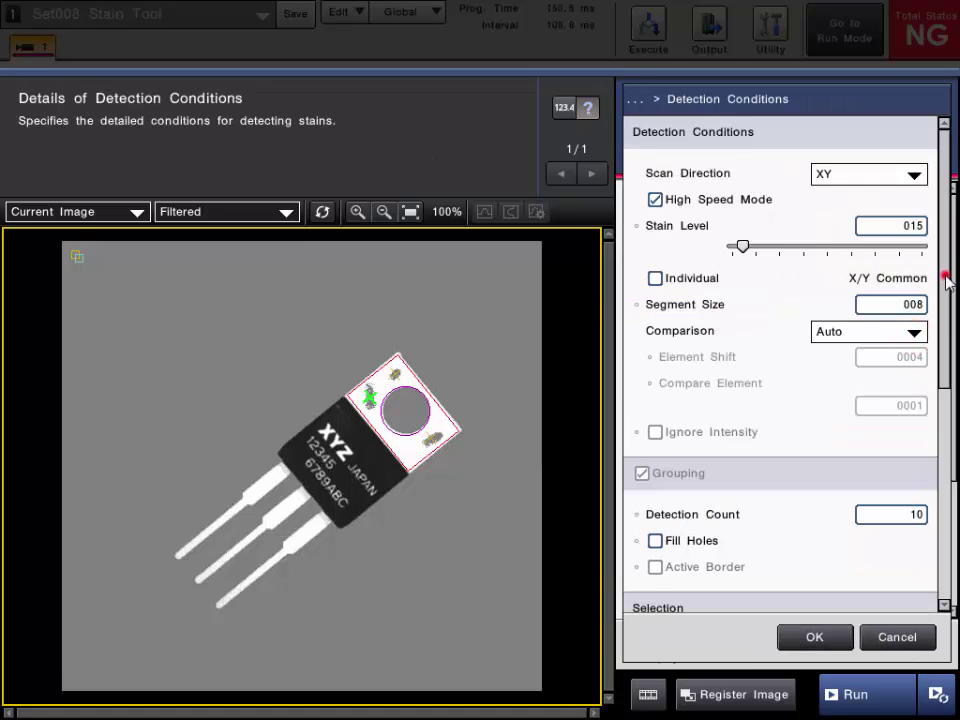
left_click_drag(946, 280, 937, 497)
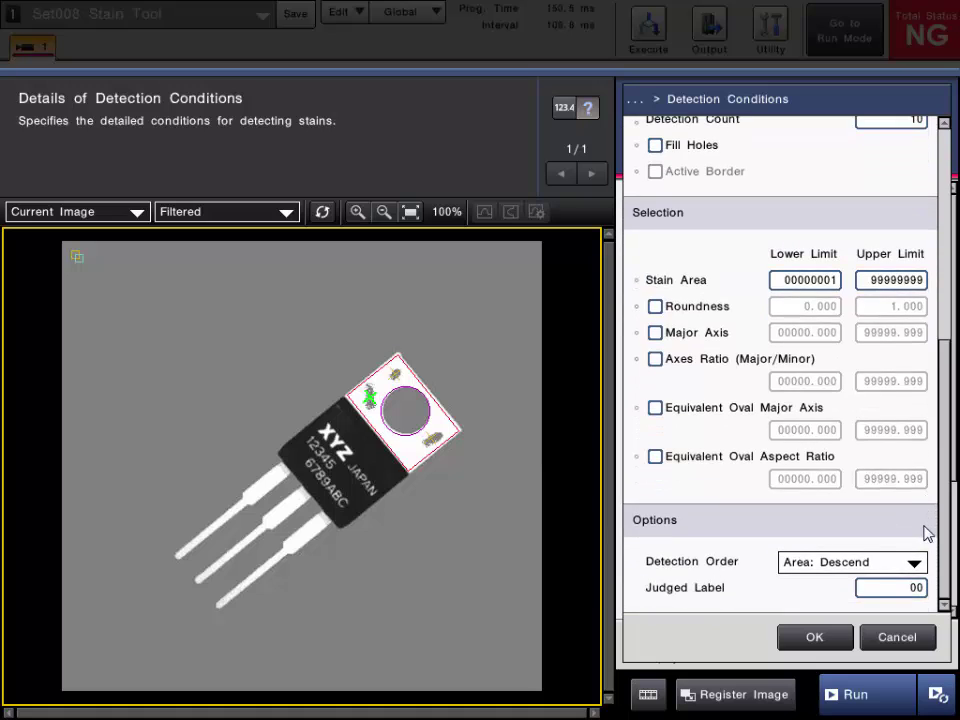
left_click(655, 307)
left_click(655, 333)
left_click(655, 359)
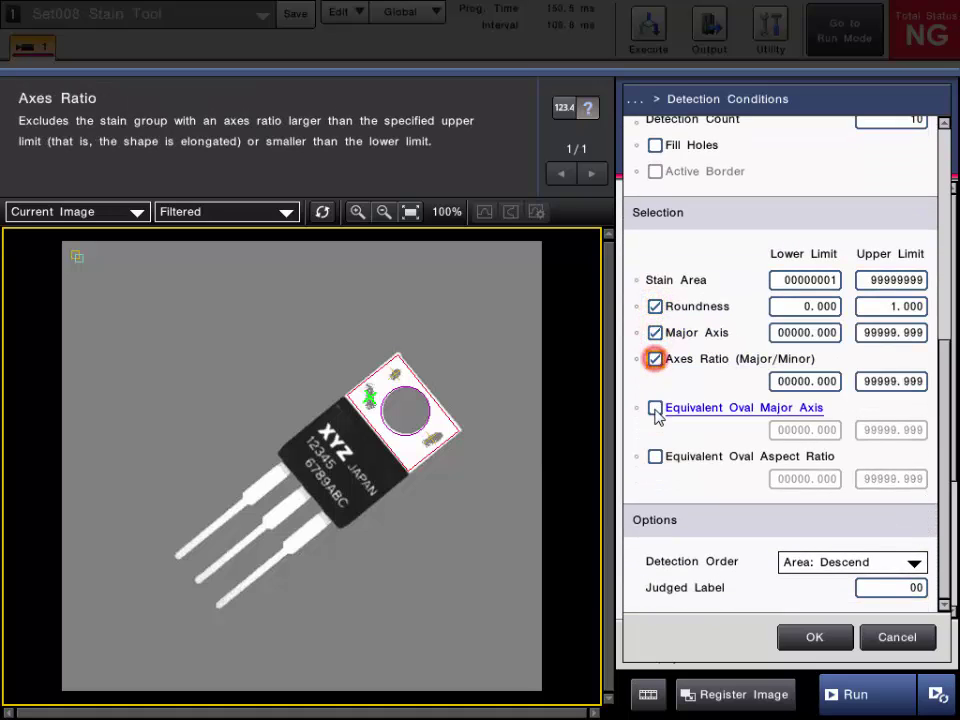
left_click(655, 408)
left_click(655, 457)
Review the help text for each of the five enabled shape filters.
left_click(704, 310)
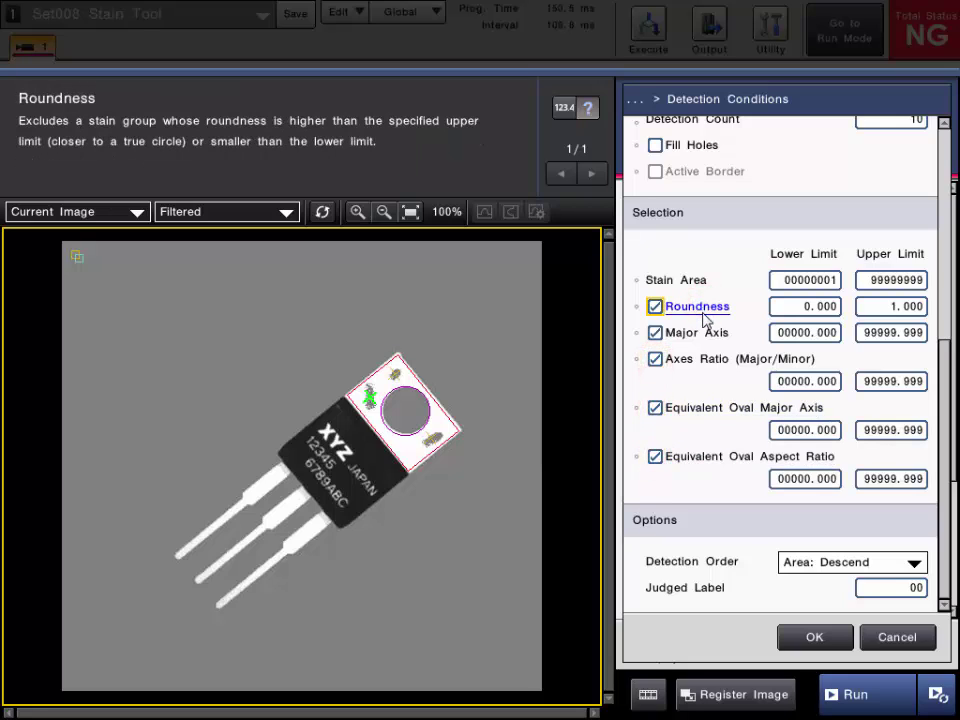
left_click(704, 334)
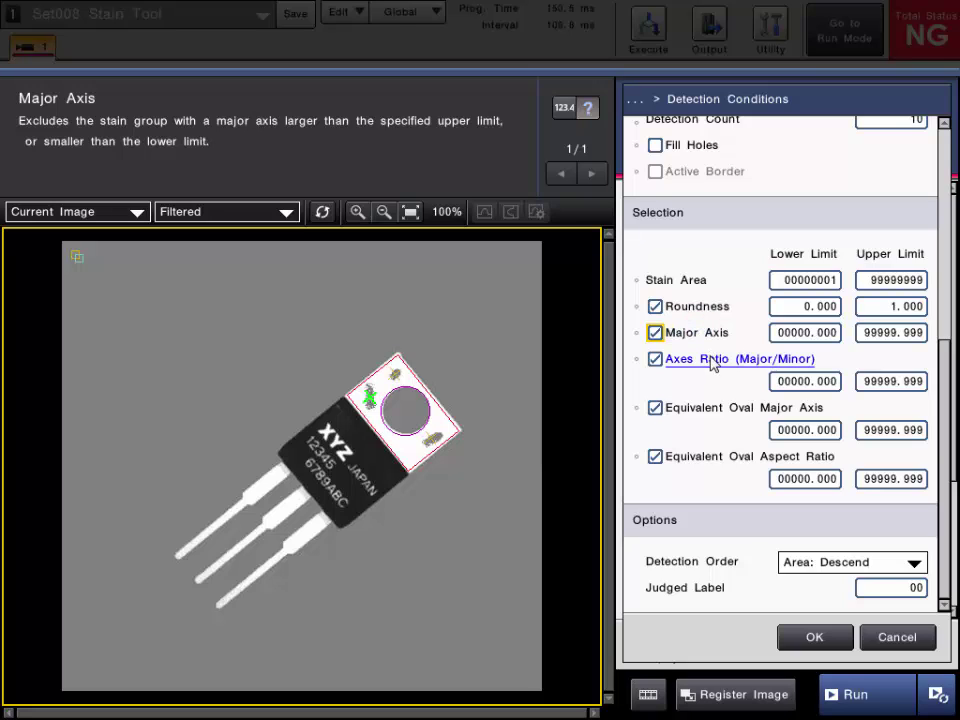
left_click(710, 361)
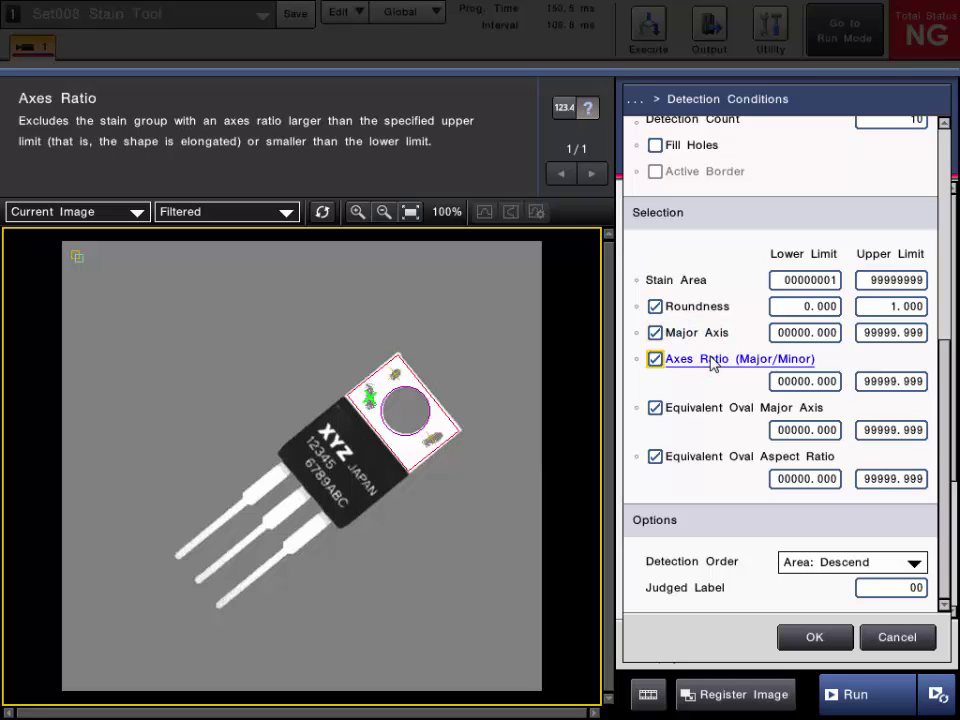
left_click(716, 408)
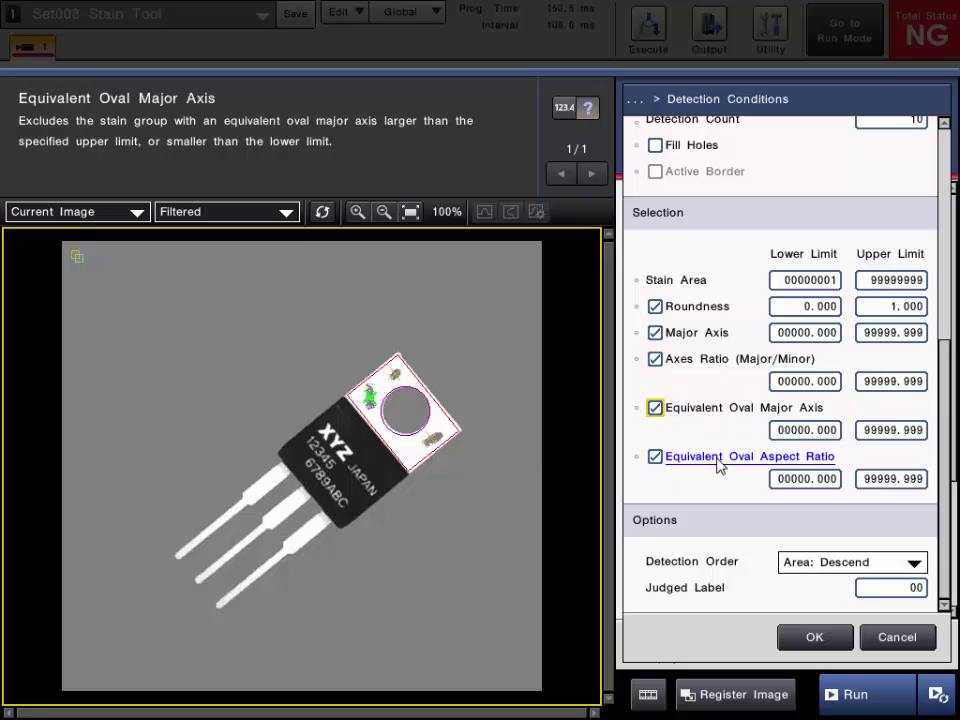
left_click(718, 460)
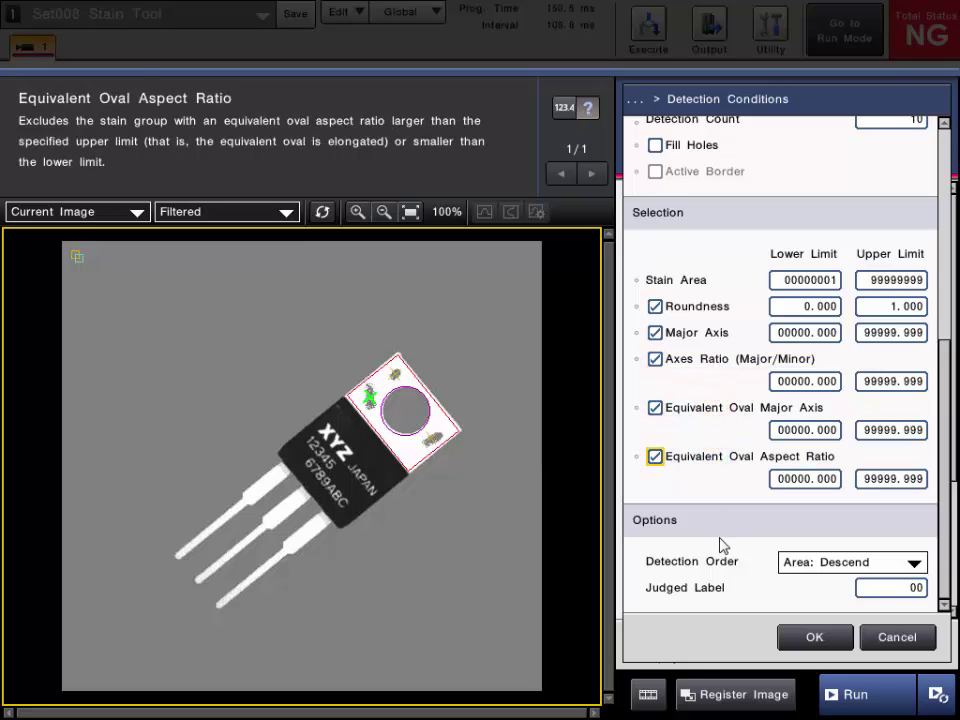
Check the detection order choices, keeping Area: Descend.
left_click(801, 562)
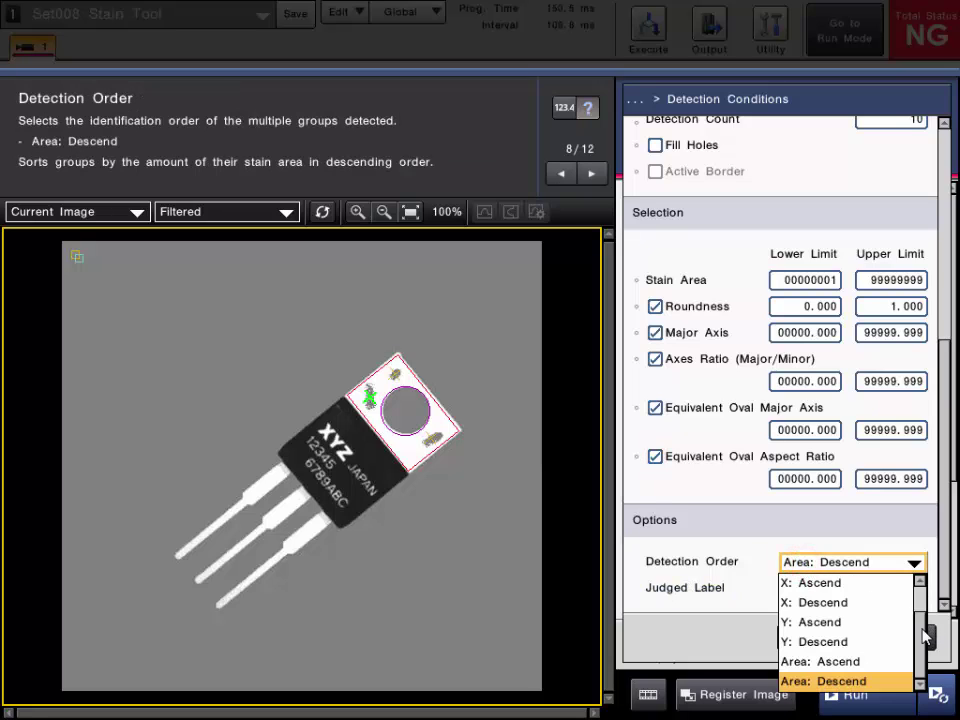
mouse_move(925, 637)
left_mouse_down()
mouse_move(921, 628)
mouse_move(925, 640)
left_mouse_up()
left_click(869, 537)
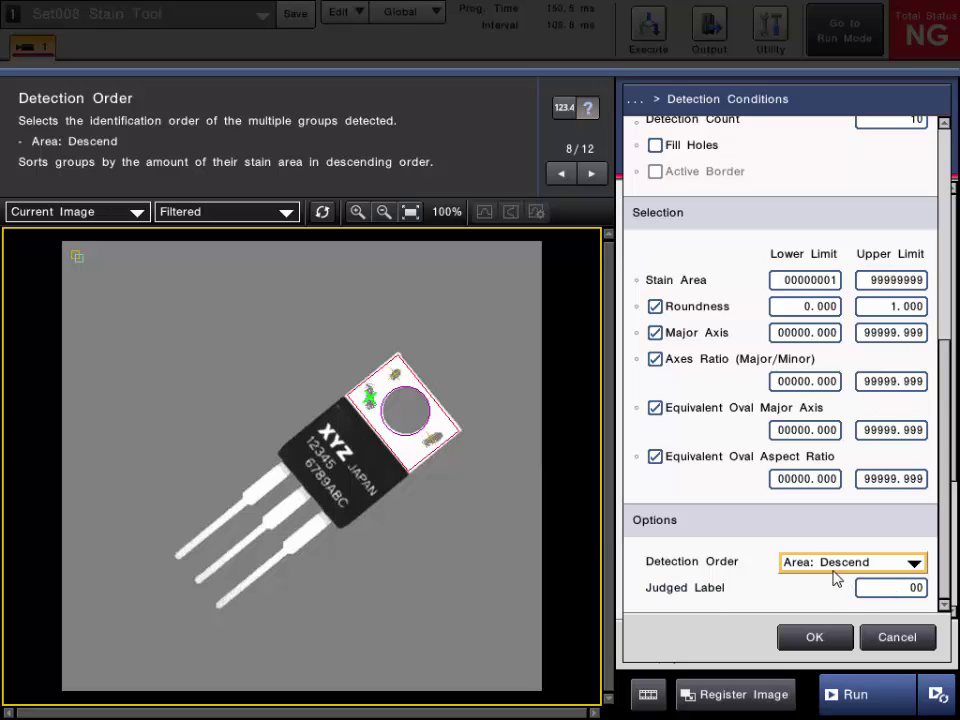
Set the Judged Label value to 00 and confirm it.
left_click(888, 588)
left_click(904, 453)
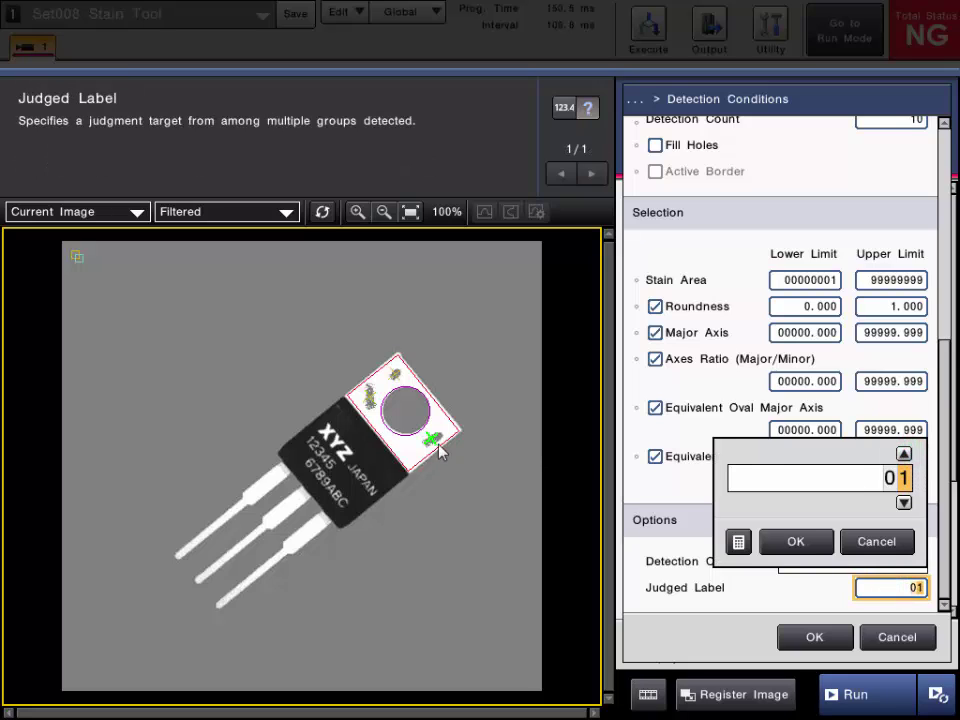
left_click(904, 502)
left_click(796, 541)
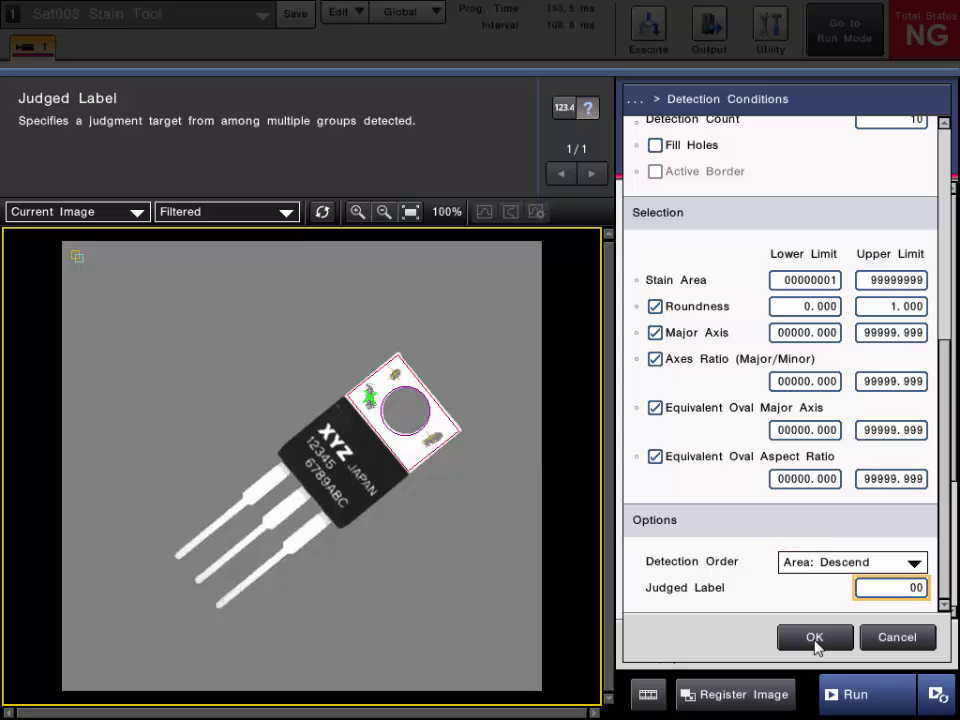
Close the detection conditions and open T102's detailed Judgment Conditions with Groups upper limit 00.
left_click(814, 638)
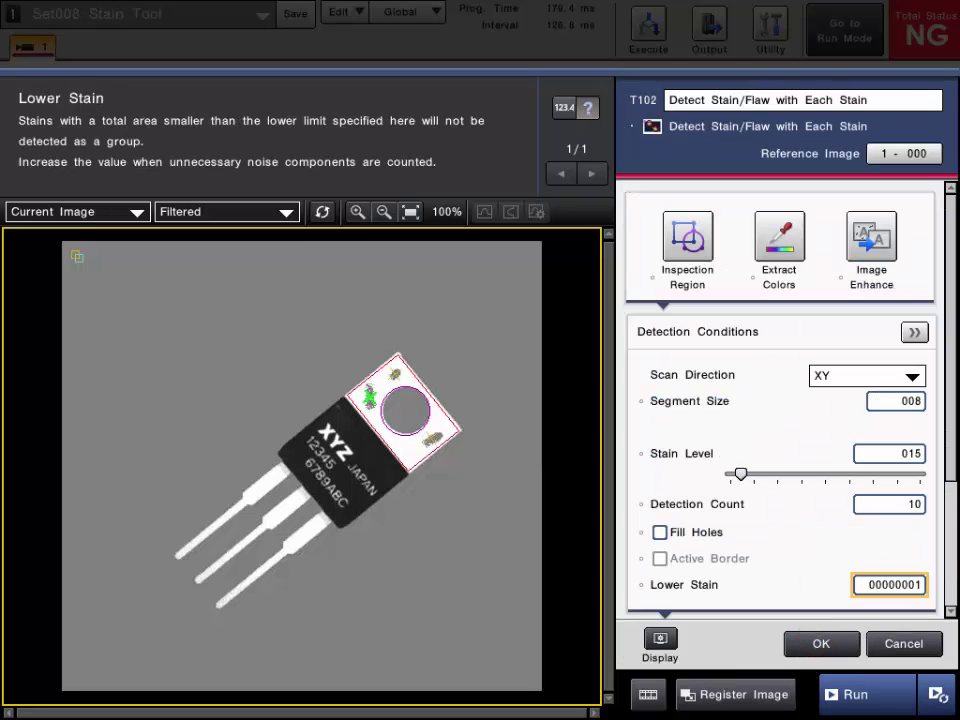
left_click(952, 476)
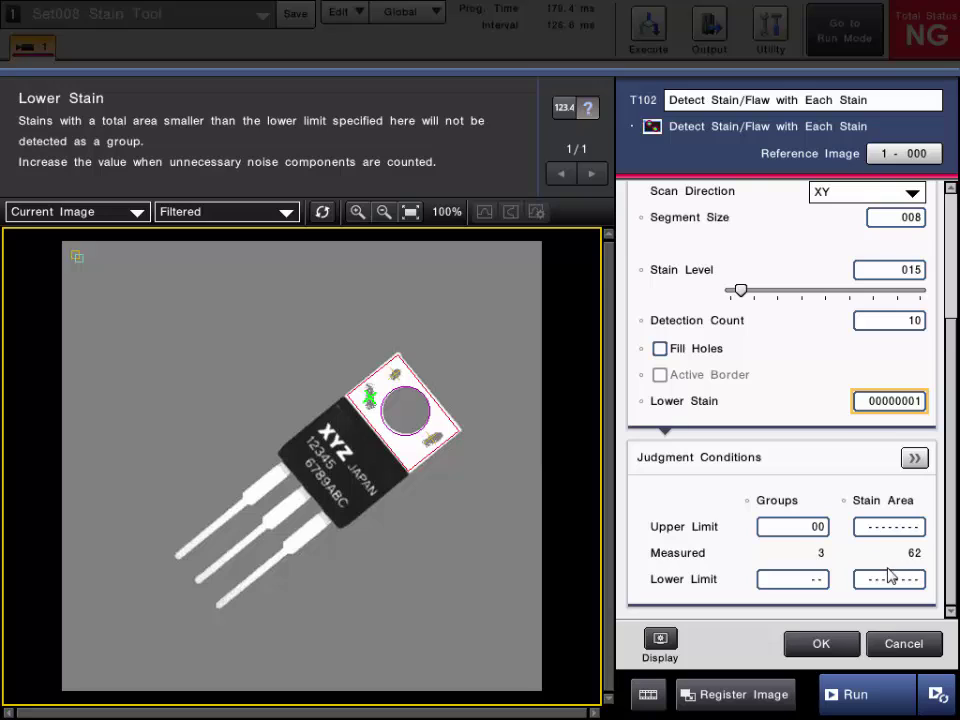
left_click(914, 458)
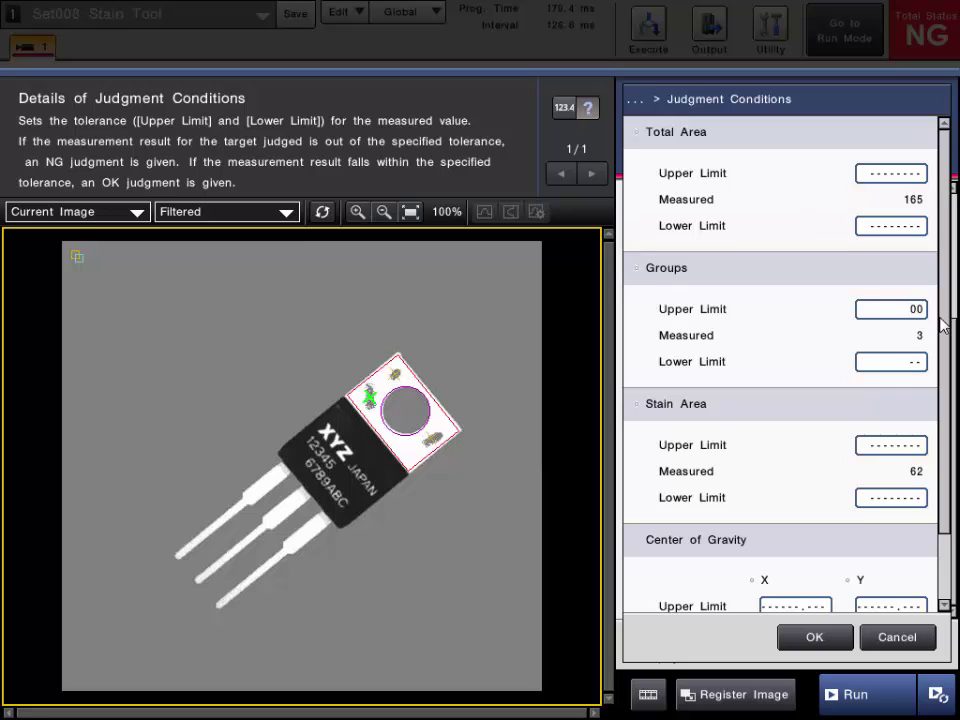
Review the Total Area, Groups, Stain Area and Center of Gravity limits, then close them.
left_click_drag(945, 250, 945, 317)
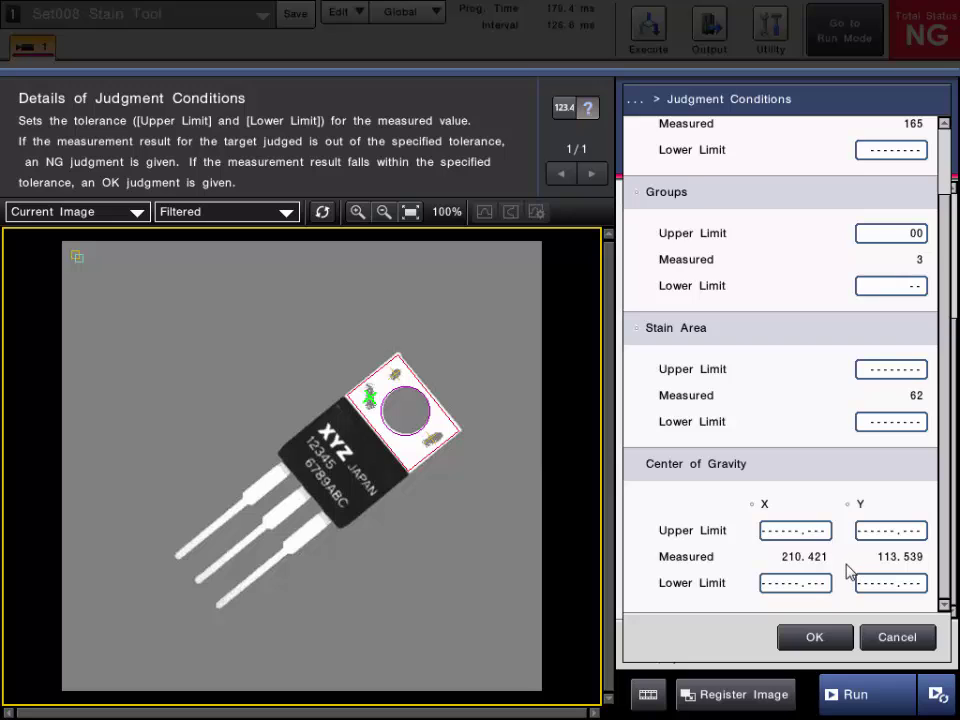
left_click(814, 637)
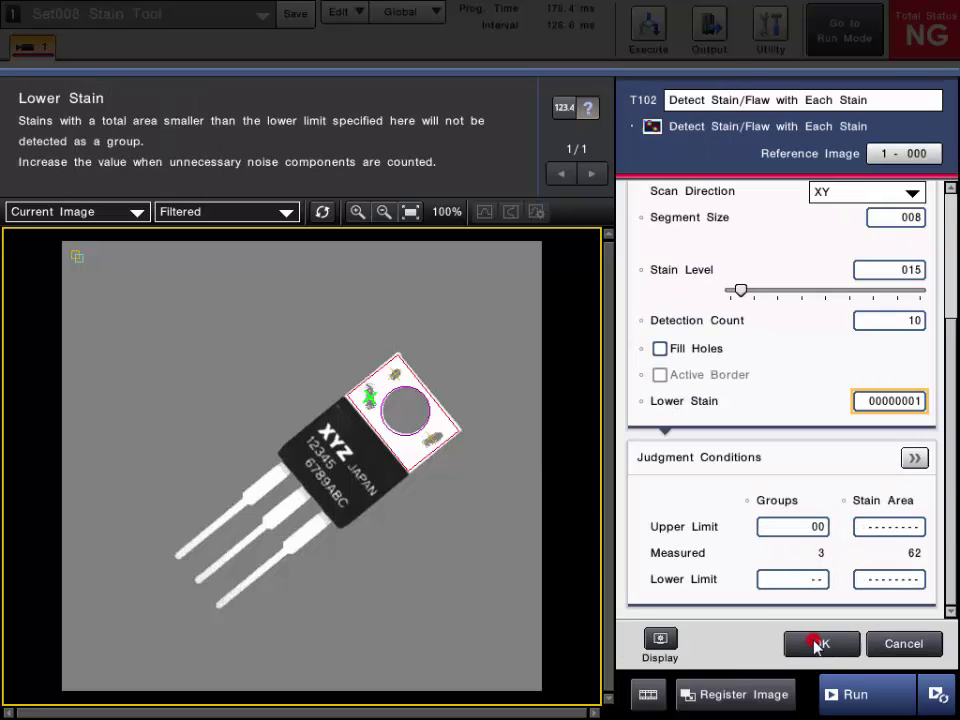
Close Each Stain, read T100's Scan Direction help, and display the ring's Contrast image.
left_click(815, 640)
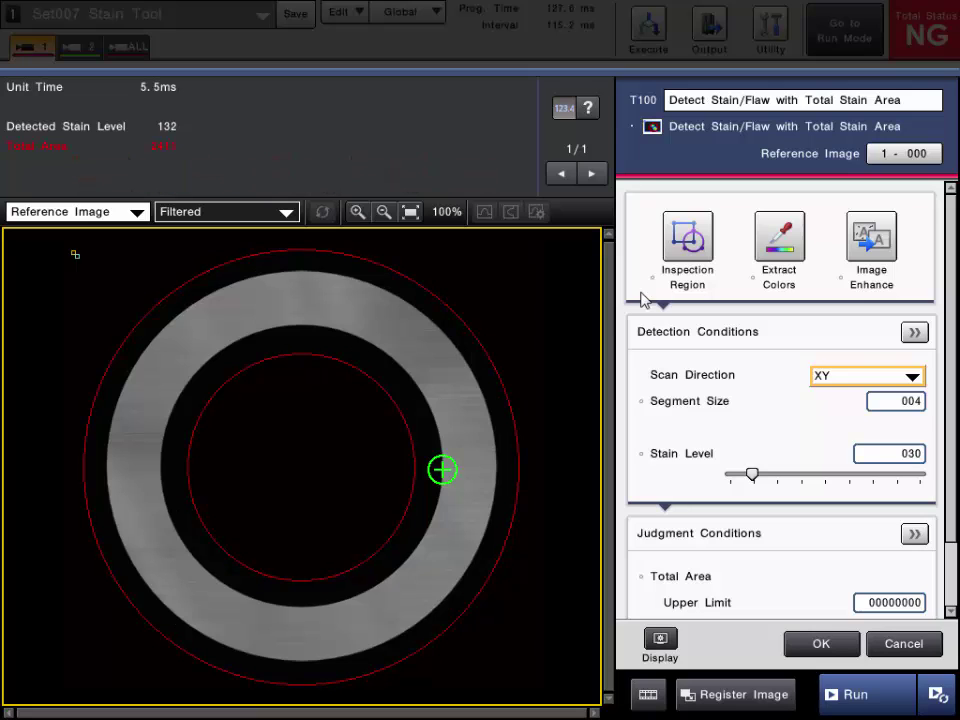
left_click(705, 381)
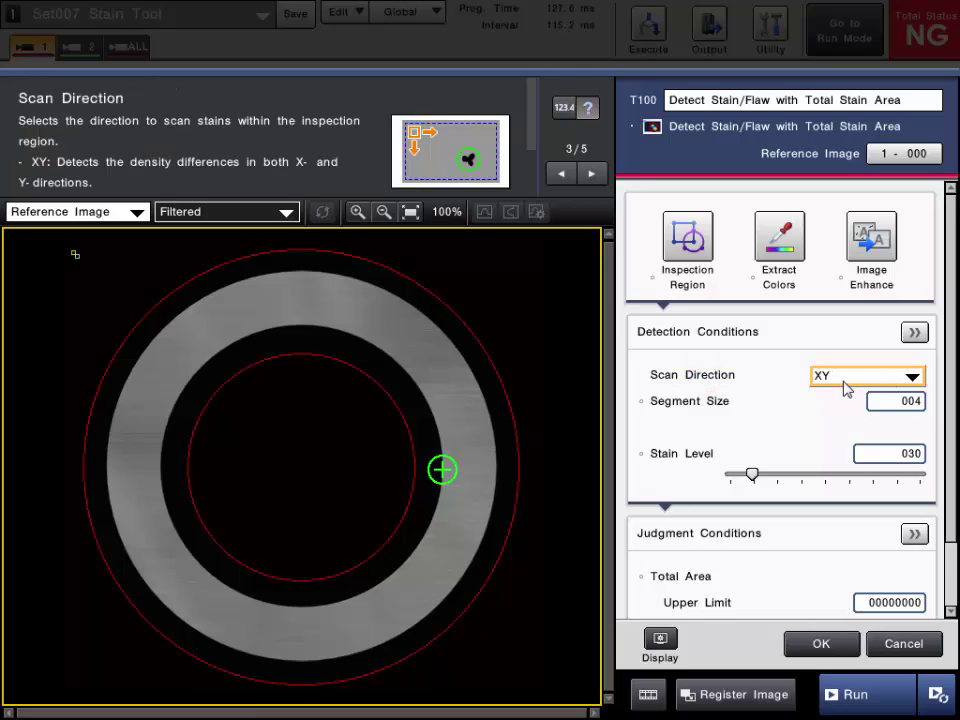
left_click(255, 215)
left_click(222, 289)
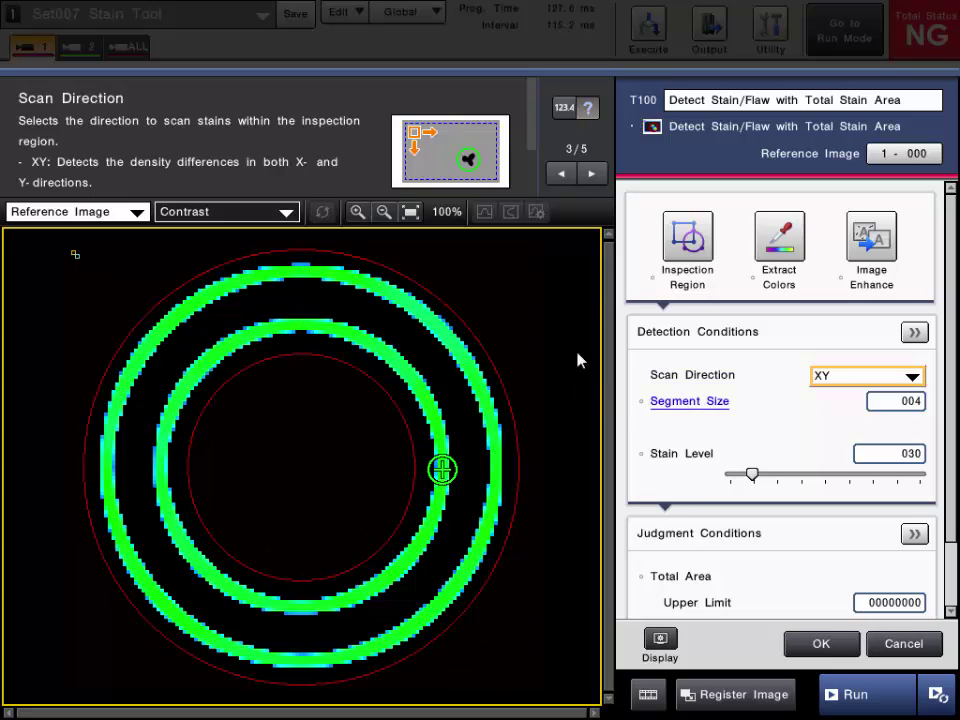
Set Scan Direction to Circumference on the Filtered view and run the measurement.
left_click(268, 212)
left_click(214, 268)
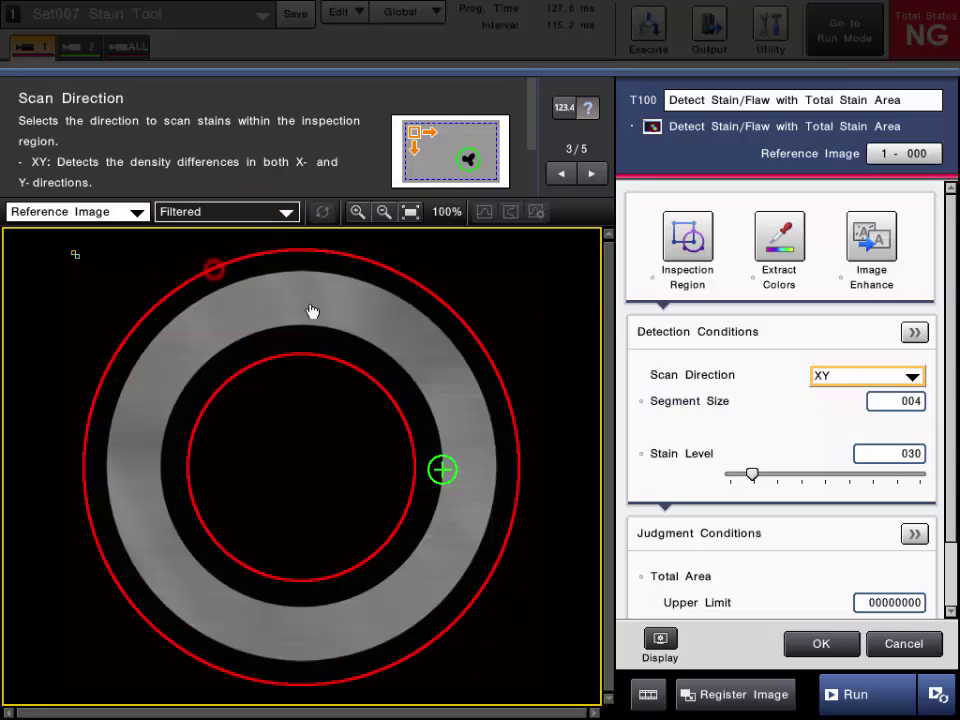
left_click(853, 378)
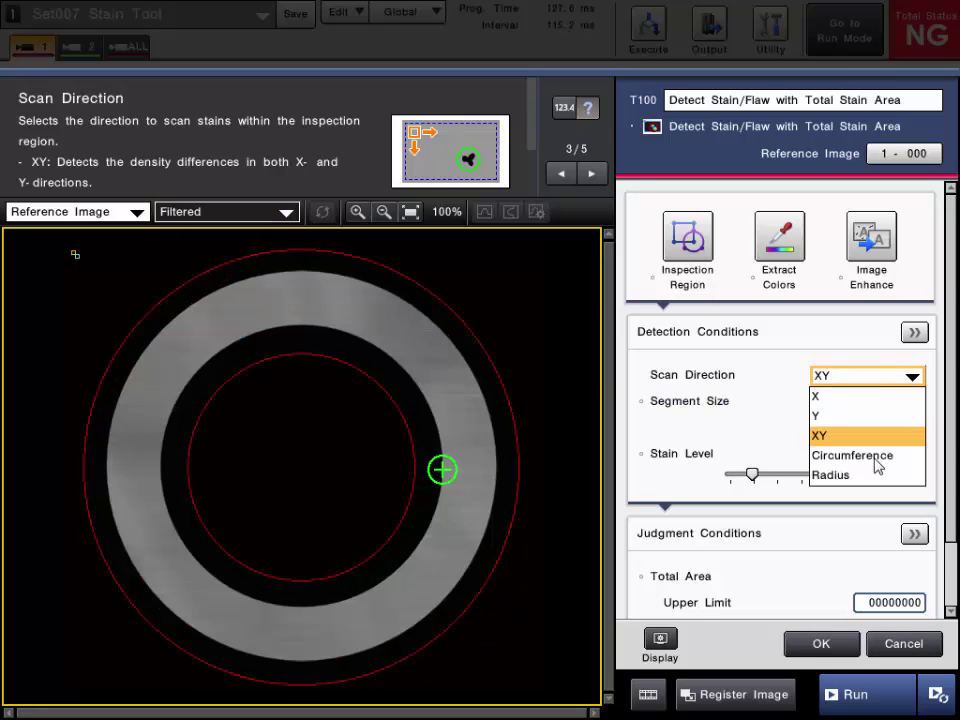
left_click(874, 456)
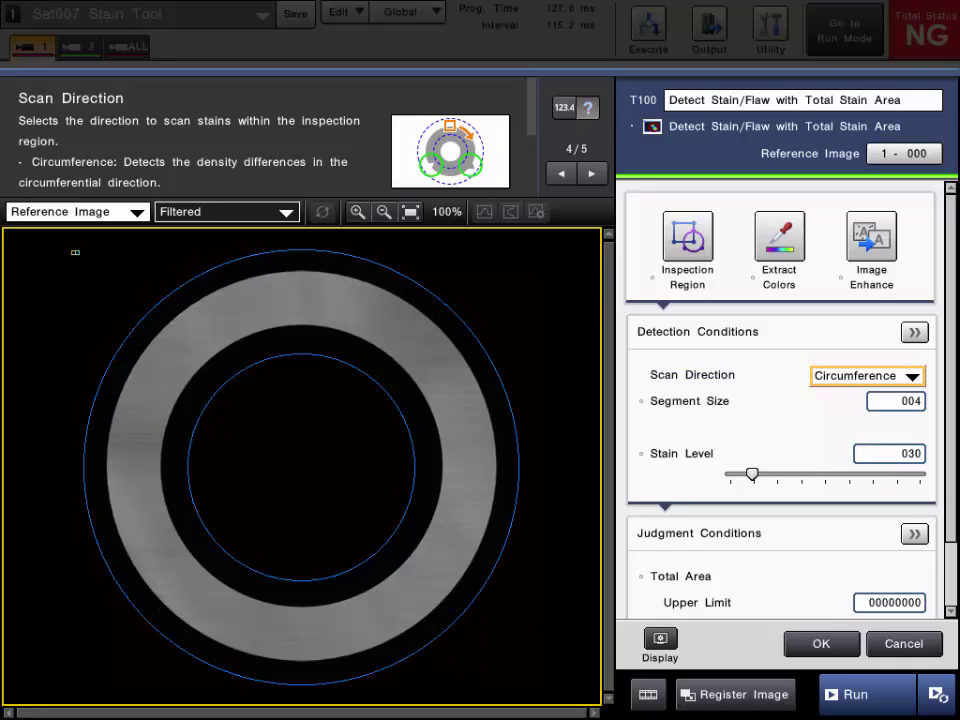
left_click(853, 680)
left_click(850, 690)
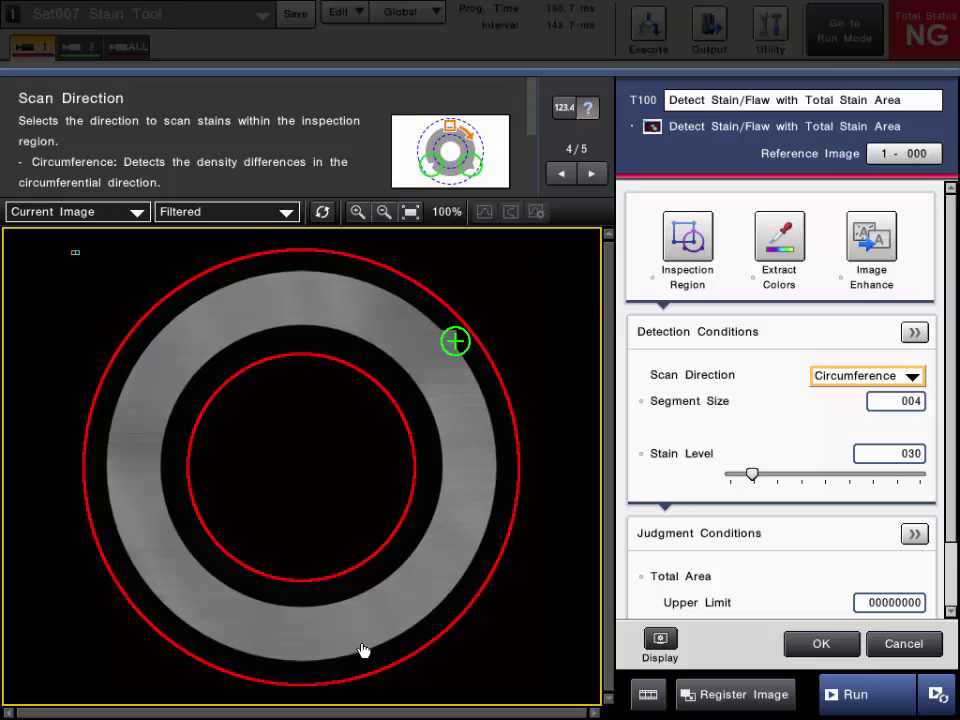
Compare the Contrast and Filtered images, then change Scan Direction to Radius.
left_click(211, 209)
left_click(188, 290)
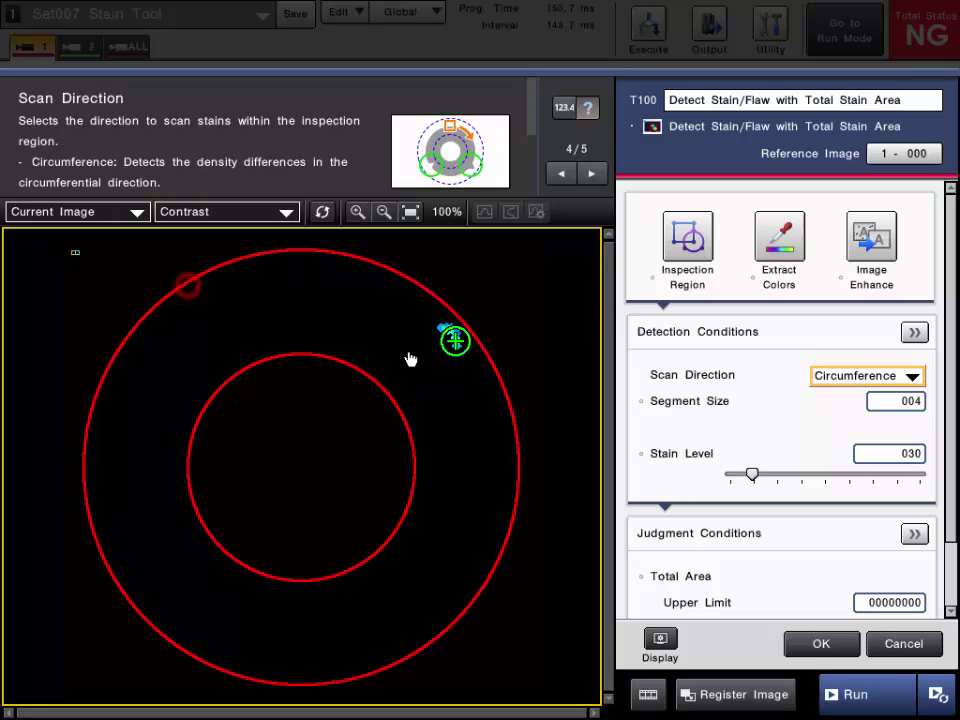
left_click(268, 214)
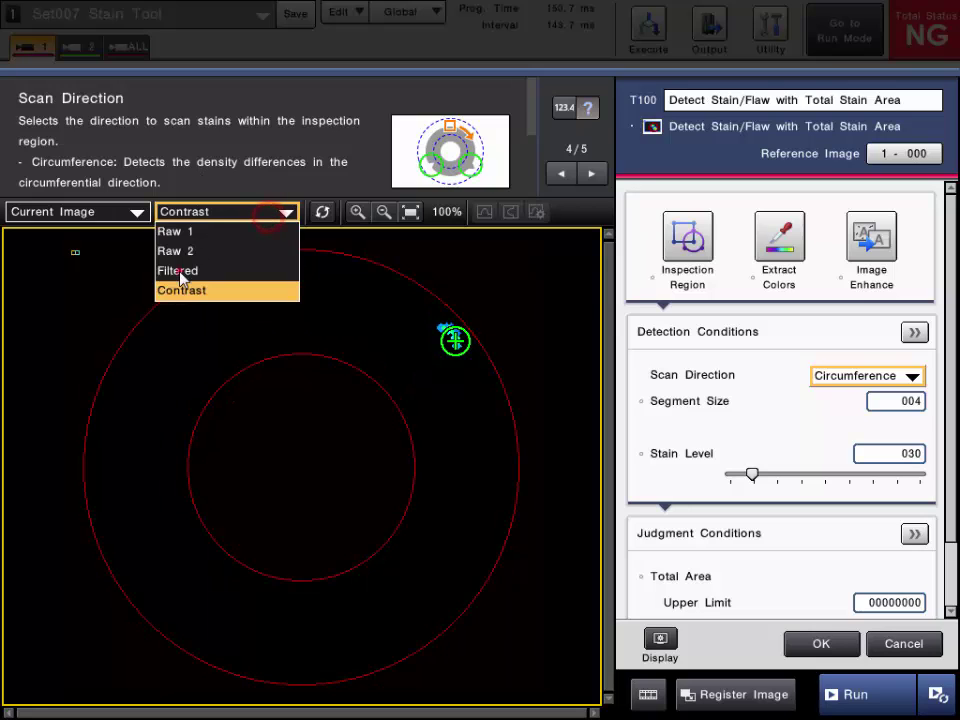
left_click(179, 271)
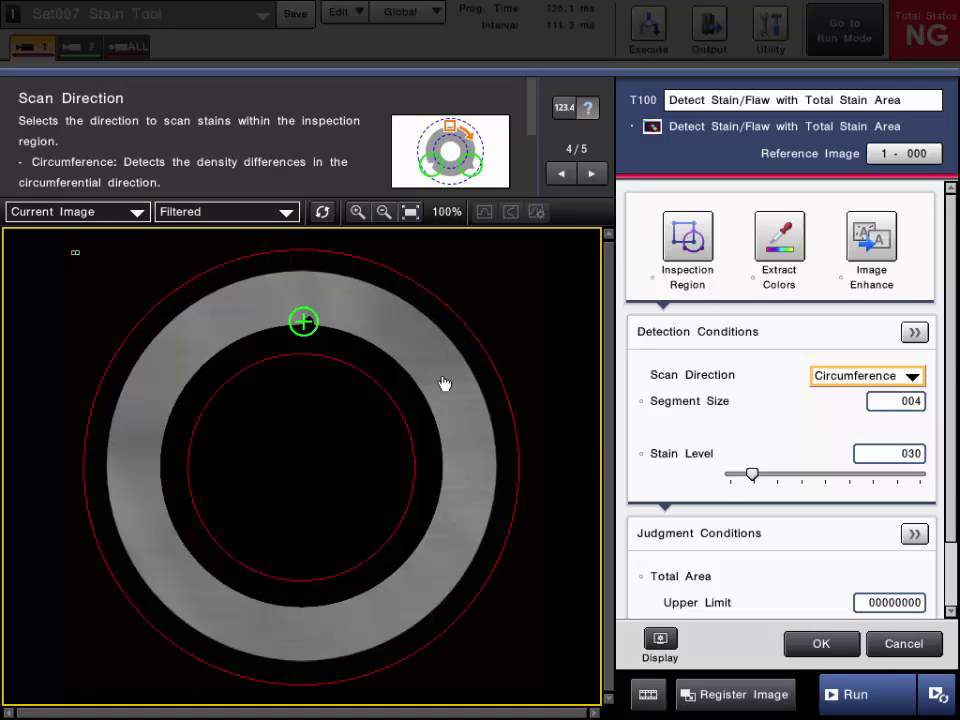
left_click(228, 212)
left_click(190, 291)
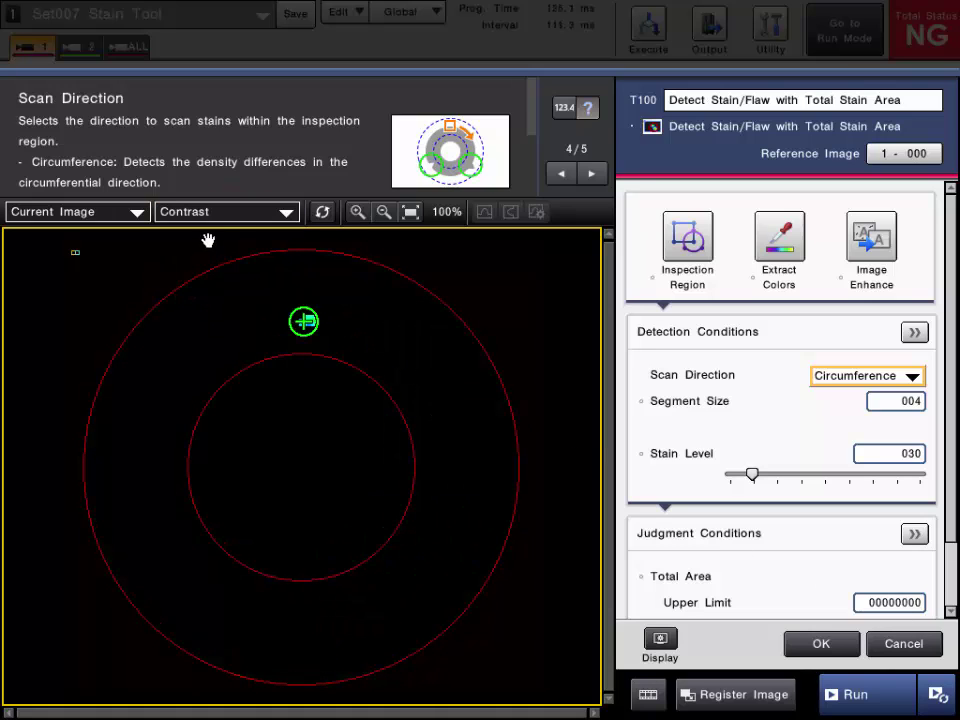
left_click(229, 214)
left_click(189, 271)
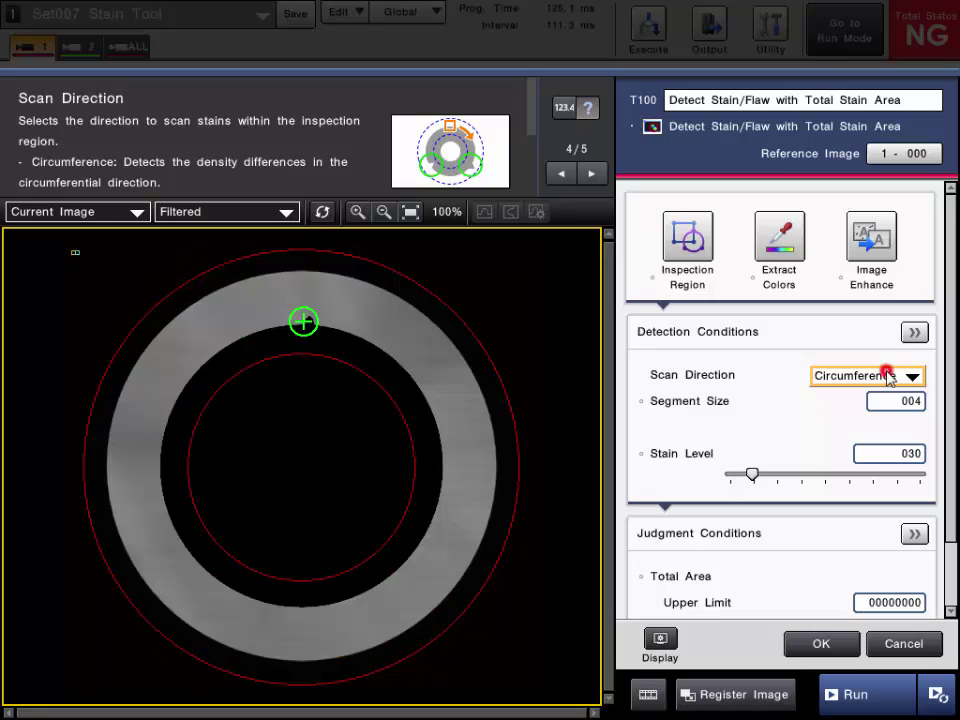
left_click(885, 372)
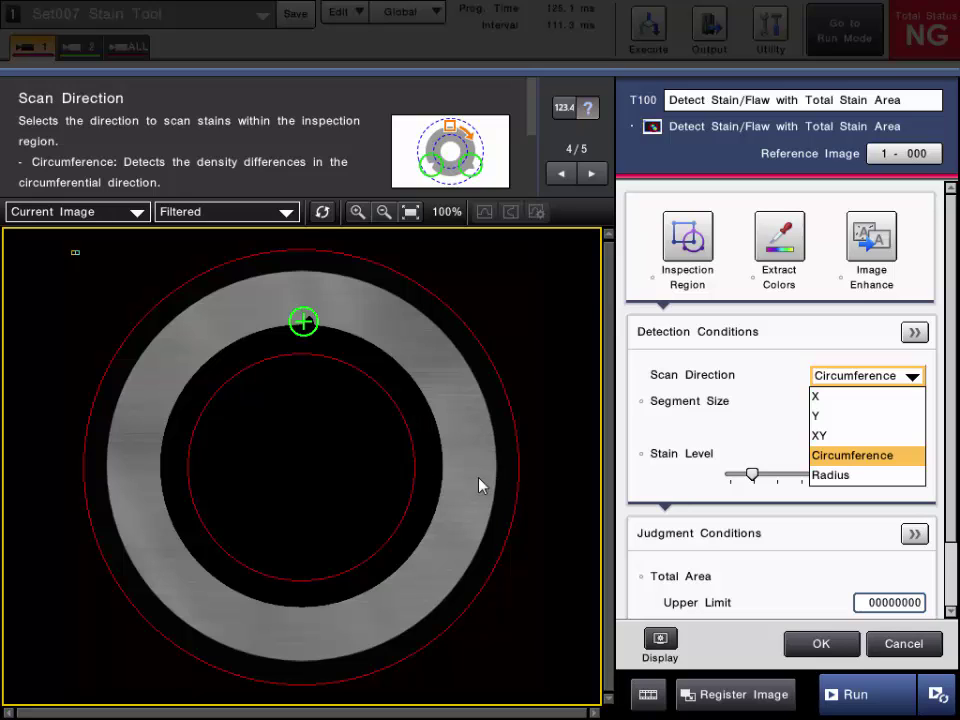
left_click(831, 476)
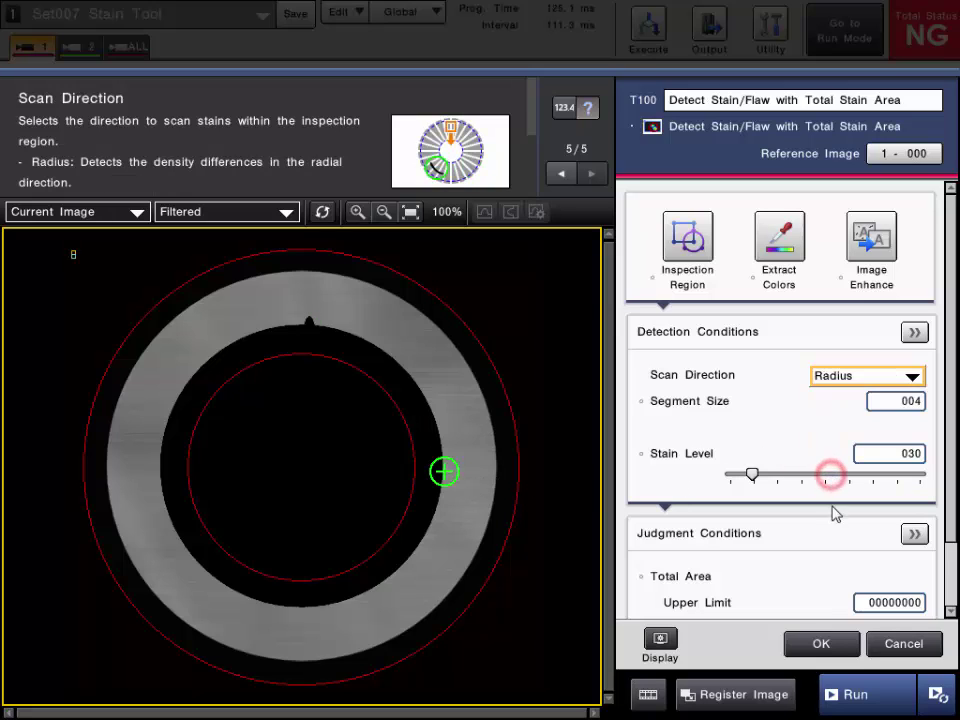
Close T100's Total Stain Area settings and return to the main results screen.
left_click(821, 643)
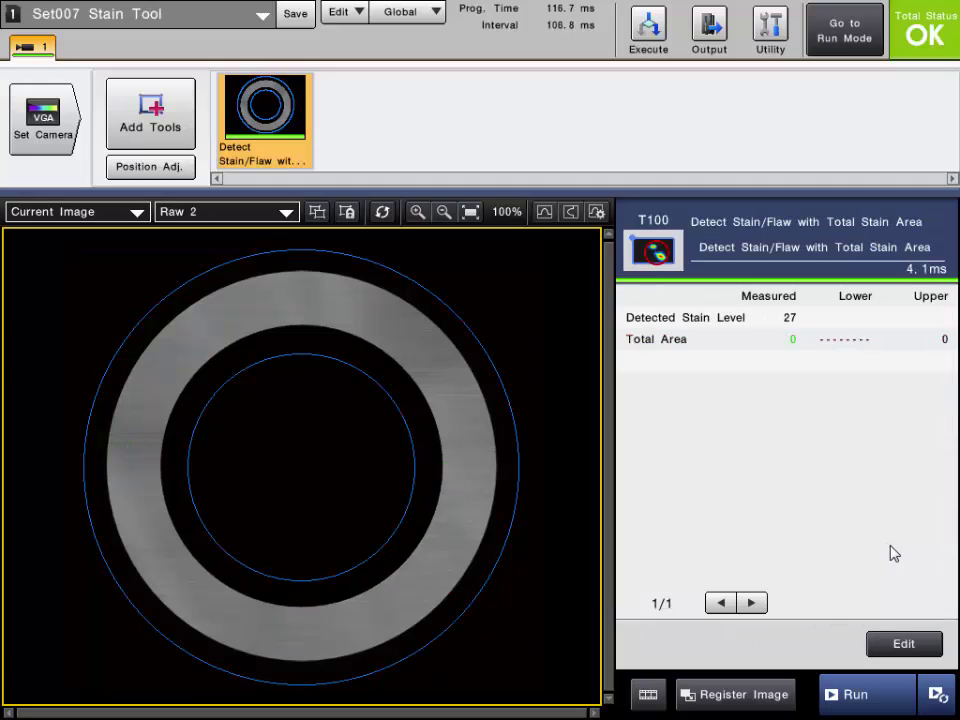